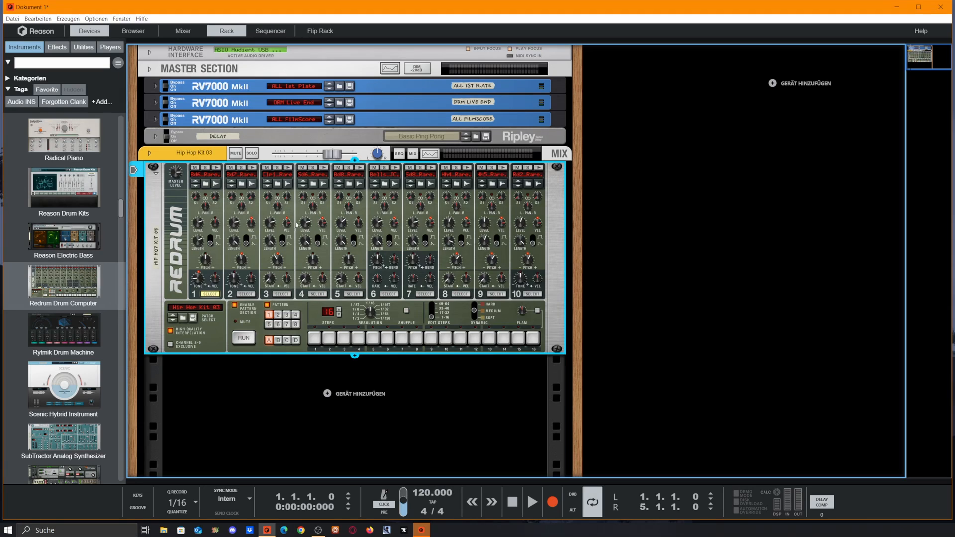
Step: Examine the Redrum's rear channel outputs and try out pattern slots 8 and 1 on its front panel
key("Tab")
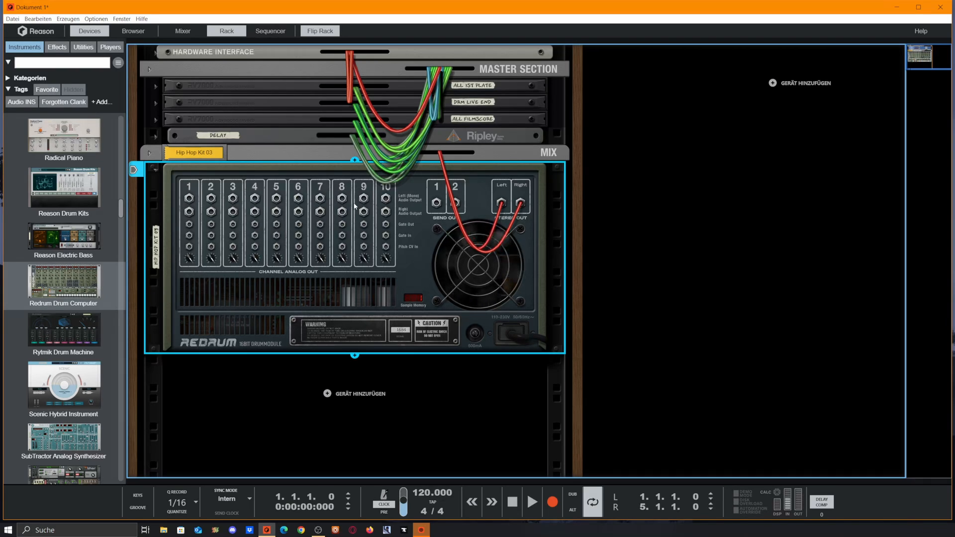
key("Tab")
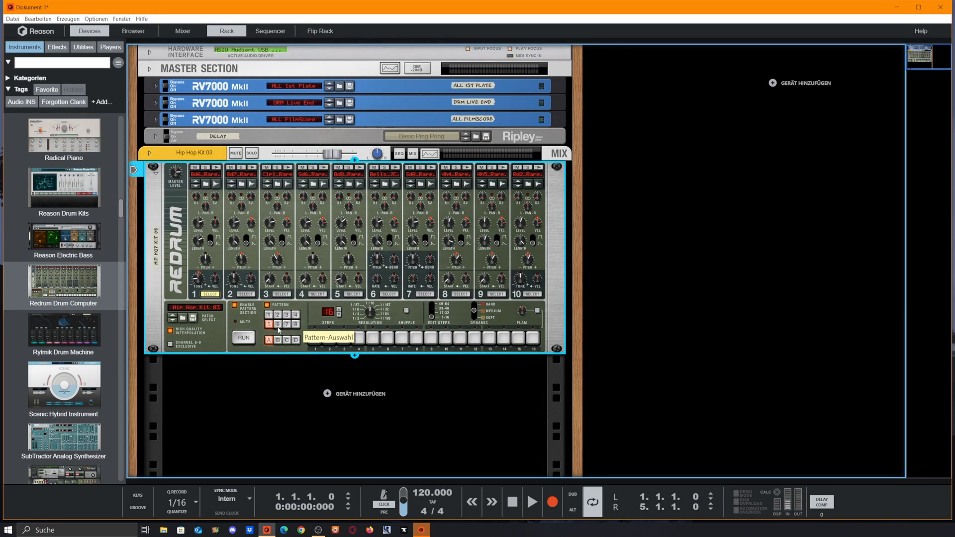
left_click(296, 324)
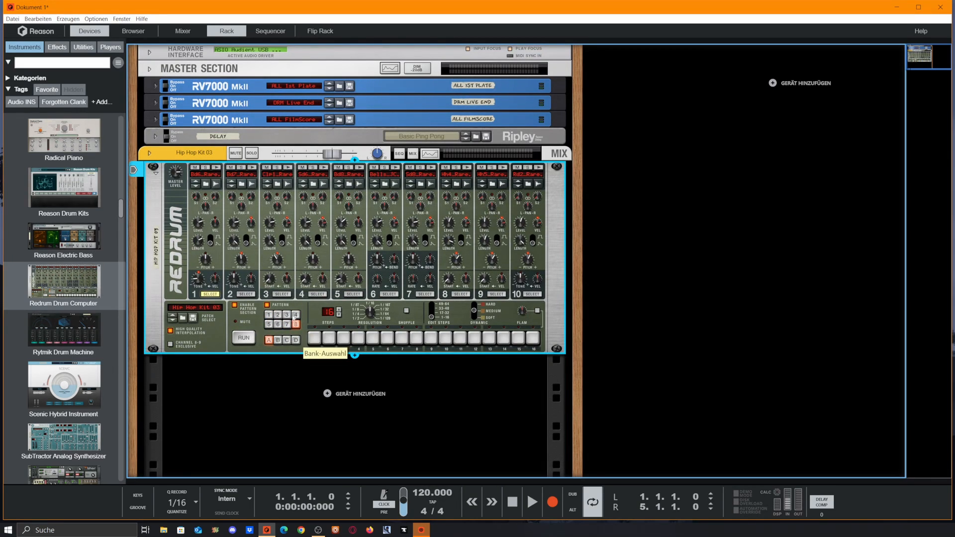
left_click(268, 315)
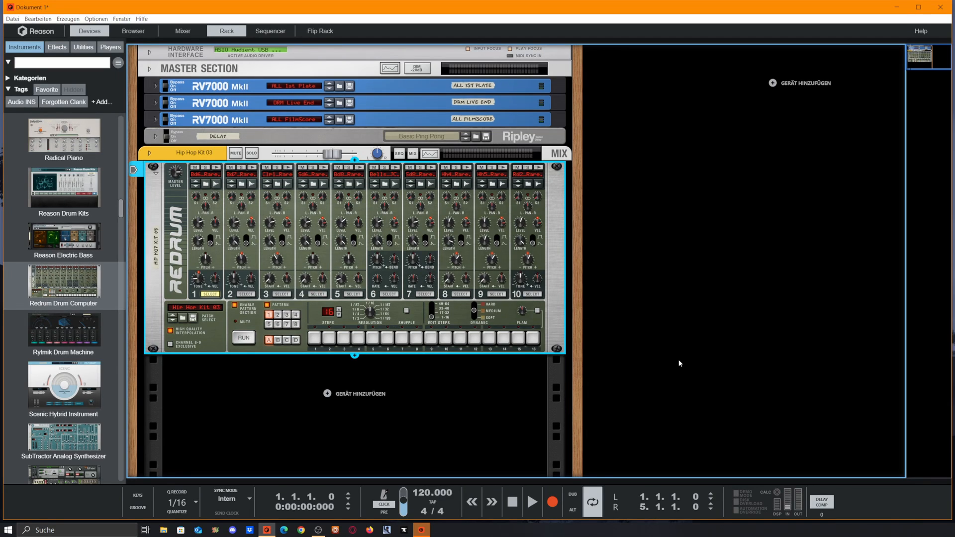
key("Tab")
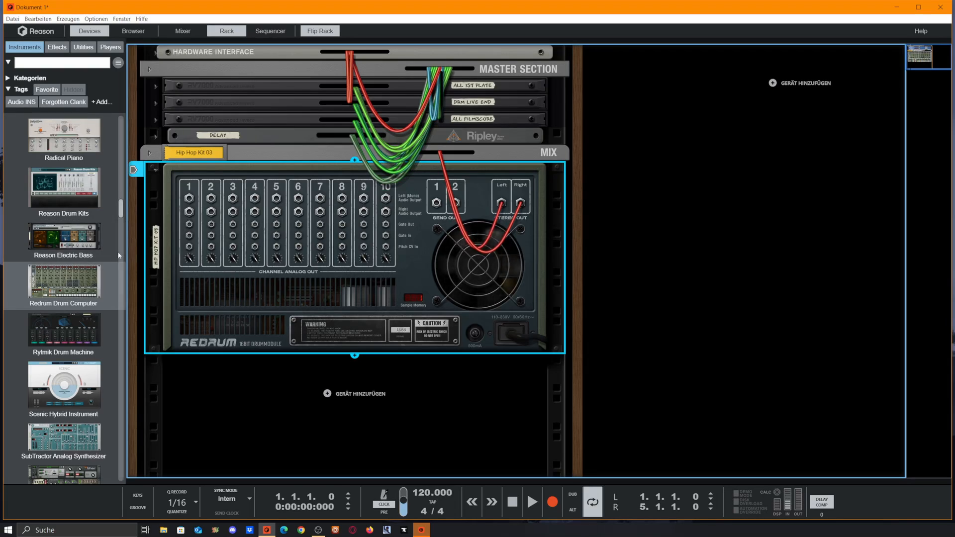
key("Tab")
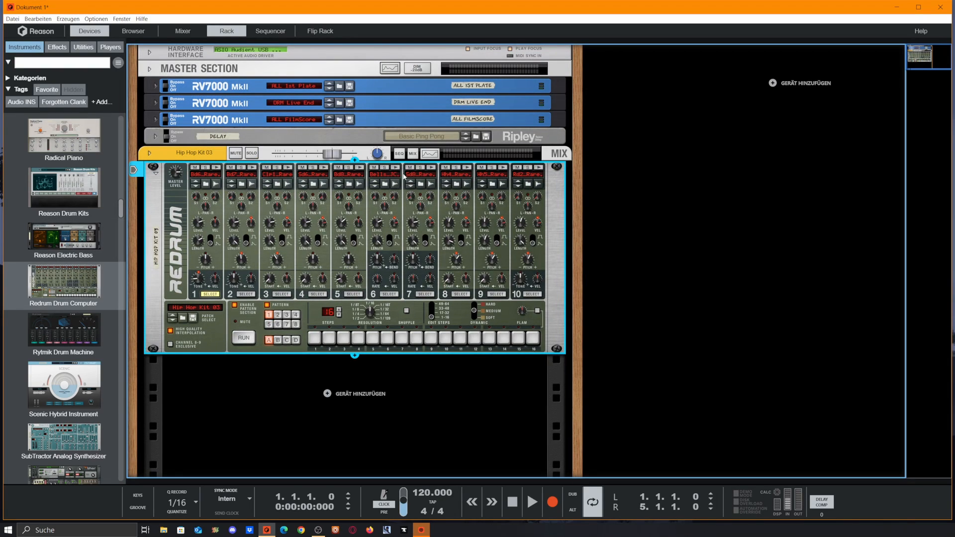
Step: Audition drum channel 8 and look at the matching channel outputs on the Redrum's rear side
left_click(468, 168)
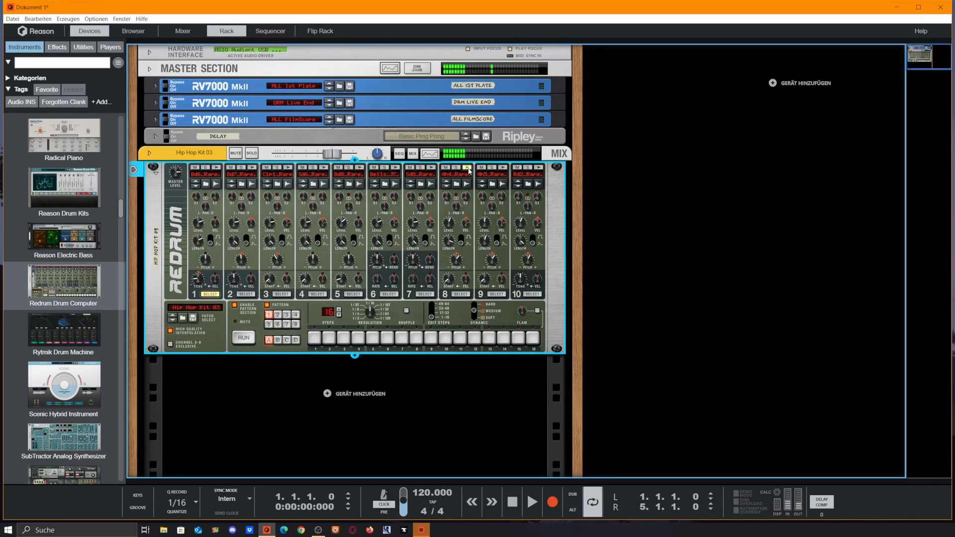
key("Tab")
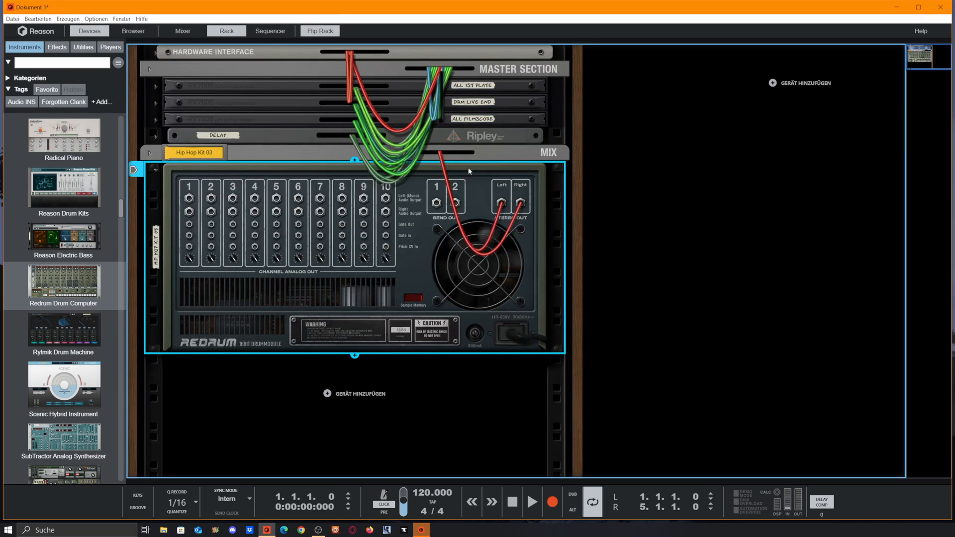
key("Tab")
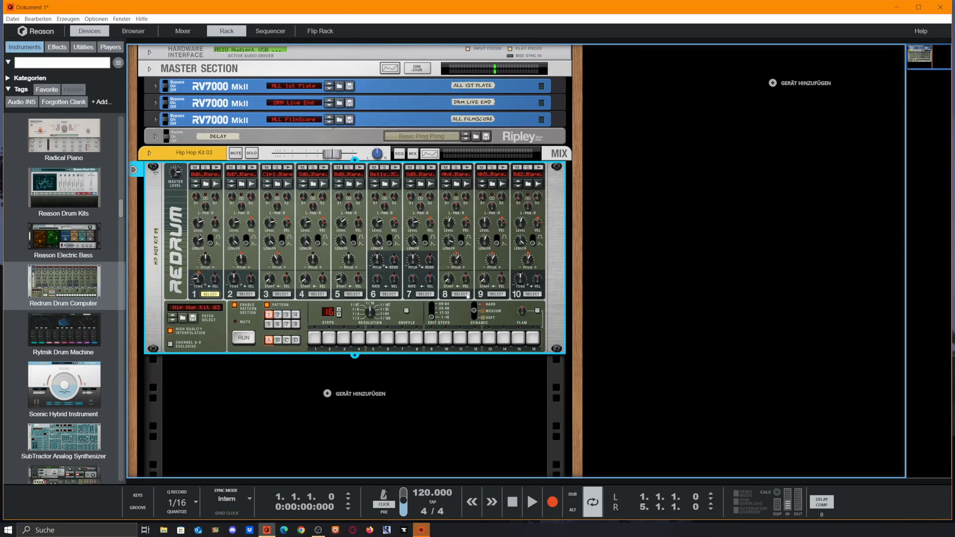
key("Tab")
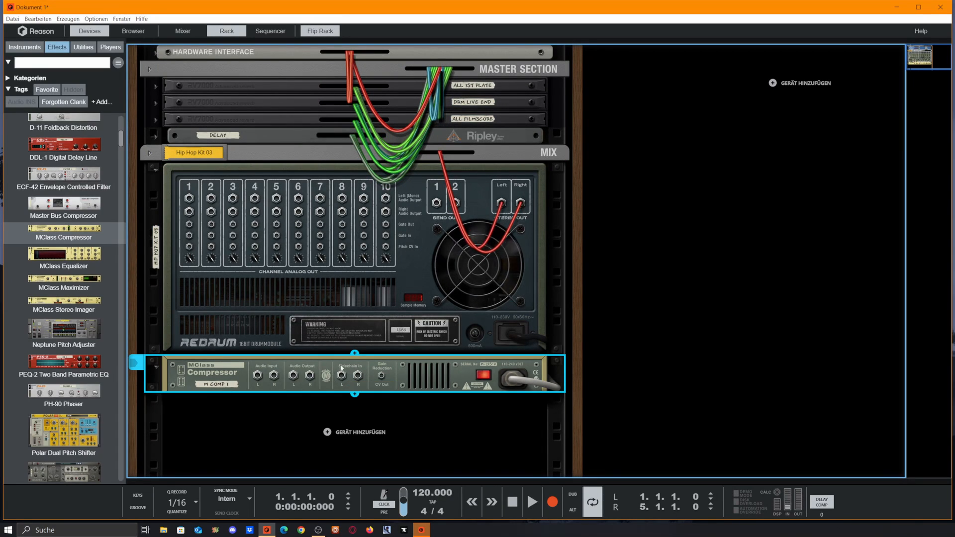
left_click_drag(341, 374, 341, 198)
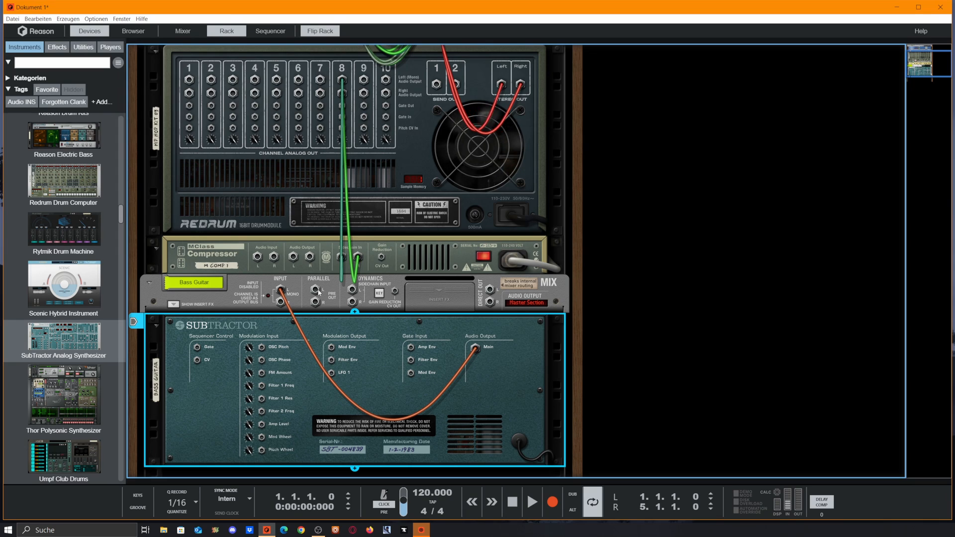
Step: Expand the Bass Guitar mix channel's insert FX and move the MClass Compressor into it
left_click(172, 304)
left_click_drag(235, 263, 264, 343)
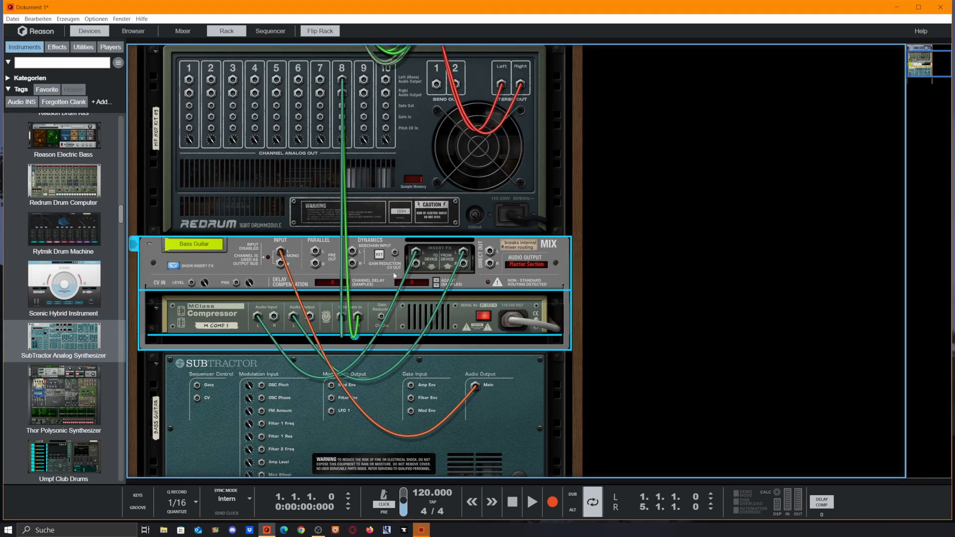
key("Tab")
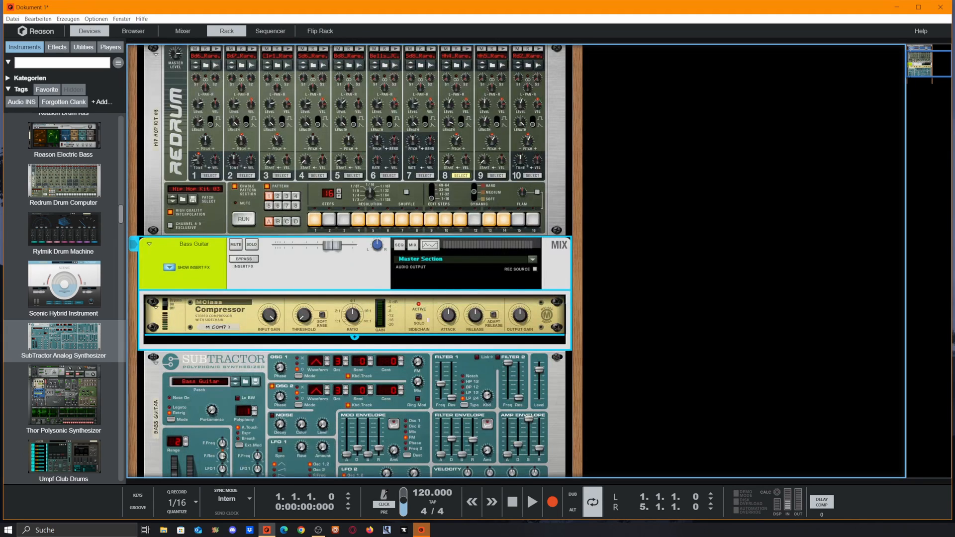
Step: Edit the running Redrum pattern for drum 8 so that steps 1, 3, 6, 9, 12 and 13 are active
left_click(243, 219)
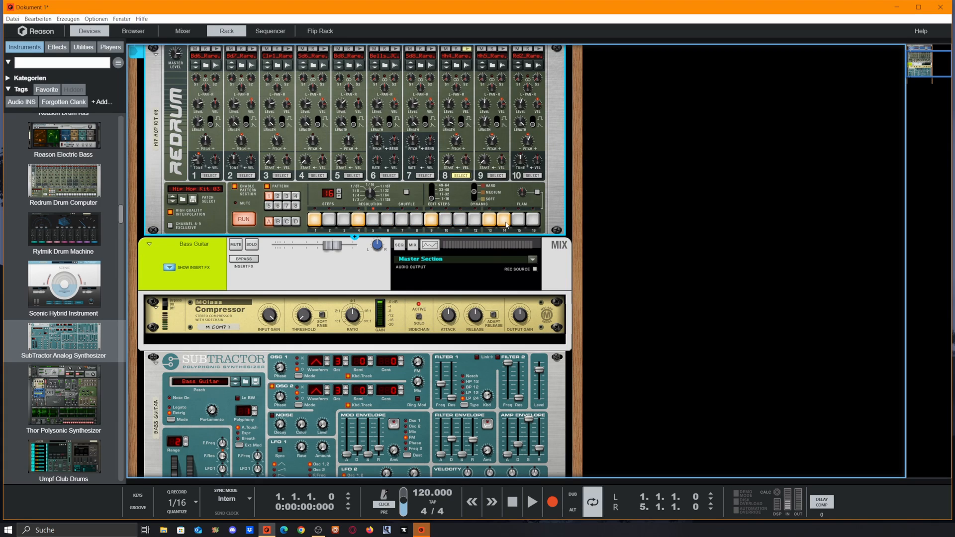
left_click(503, 219)
left_click(357, 219)
left_click(387, 219)
left_click(401, 220)
left_click(445, 219)
left_click(474, 219)
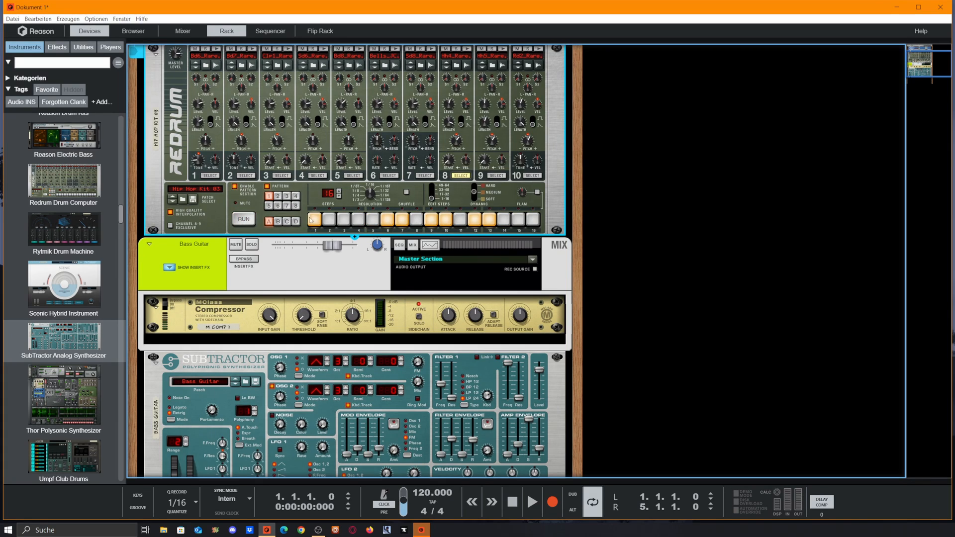
left_click(347, 221)
left_click(401, 219)
left_click(445, 219)
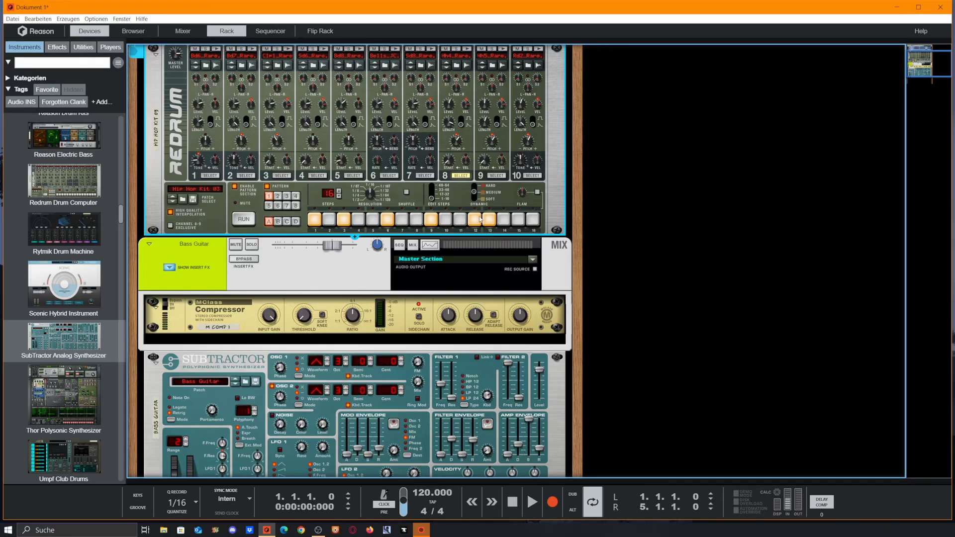
Step: Give drum 8 hard hits on steps 1 and 5 and soft hits on steps 2 and 7
left_click(317, 220)
left_click(473, 193)
left_click(329, 219)
left_click(372, 220)
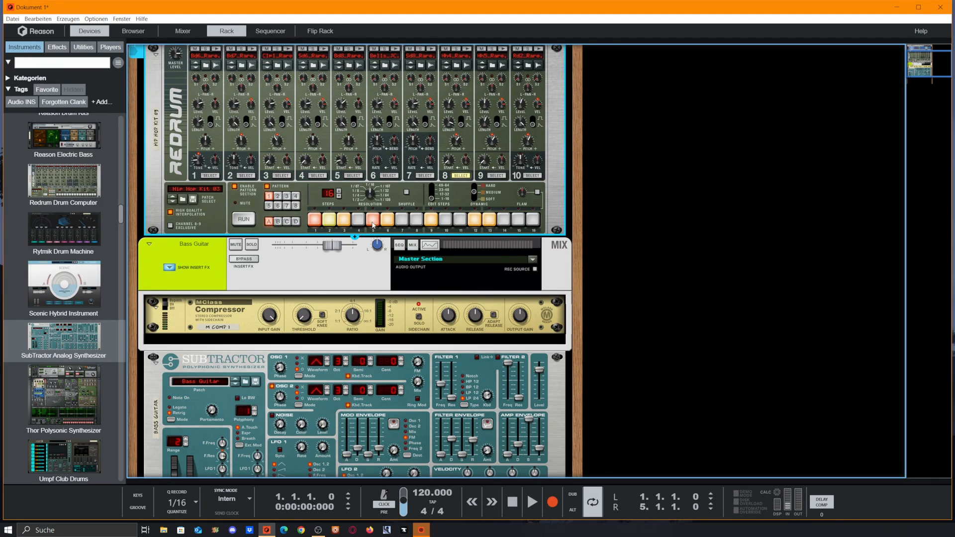
left_click(402, 220)
left_click(57, 47)
scroll(36, 141, "down", 3)
scroll(70, 152, "up", 6)
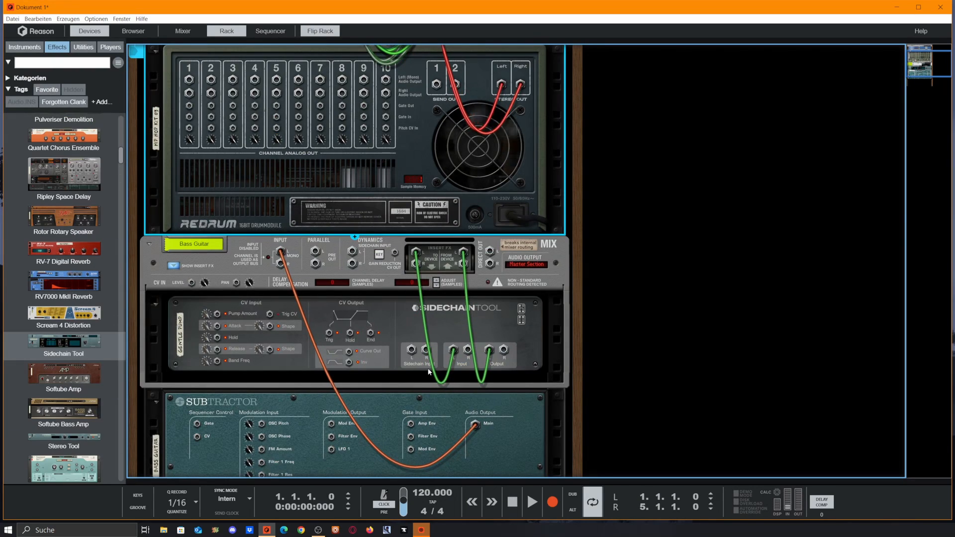
left_click_drag(422, 355, 342, 149)
key("Tab")
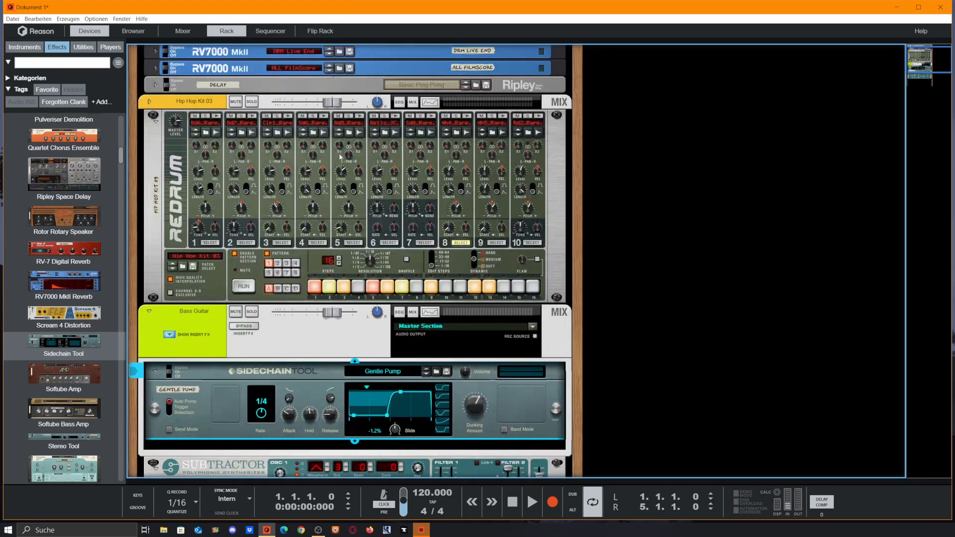
Step: Clear steps 2, 3, 6, 7, 9, 12 and 13 from the drum 8 pattern, keeping only steps 1 and 5
left_click(331, 288)
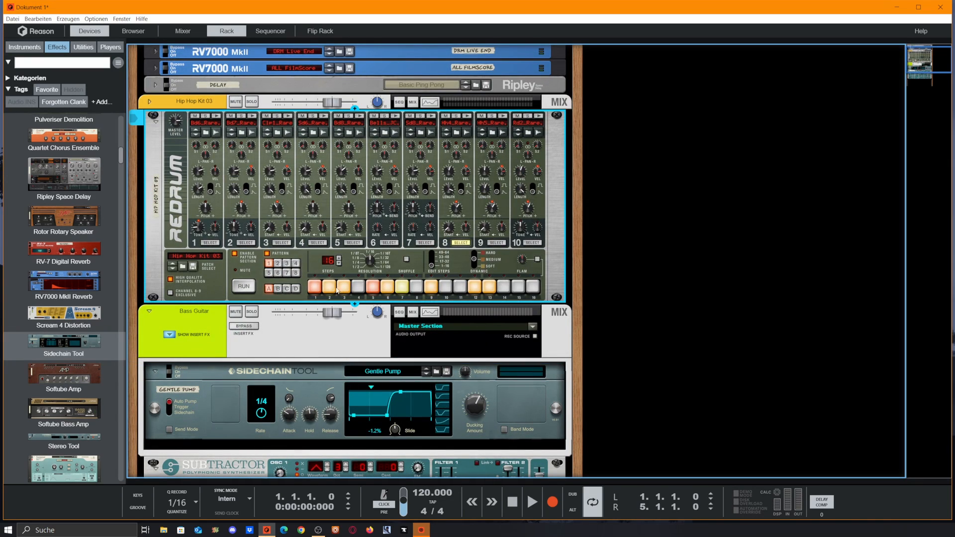
left_click(331, 288)
left_click(344, 290)
left_click(388, 291)
left_click(402, 287)
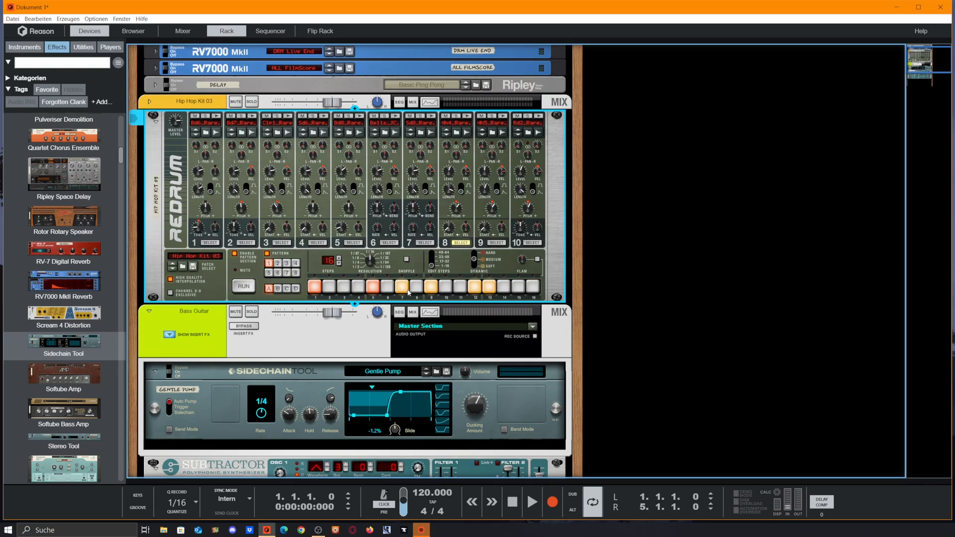
left_click(402, 287)
left_click(431, 287)
left_click(474, 287)
left_click(489, 287)
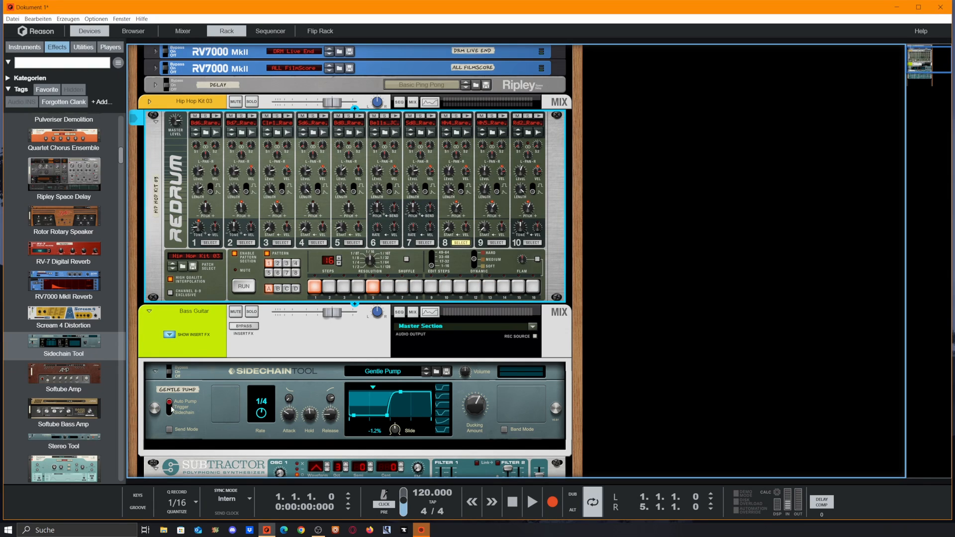
Step: Switch the Sidechain Tool to Trigger mode and check its cabling on the rear of the rack
left_click(171, 410)
key("Tab")
key("Tab")
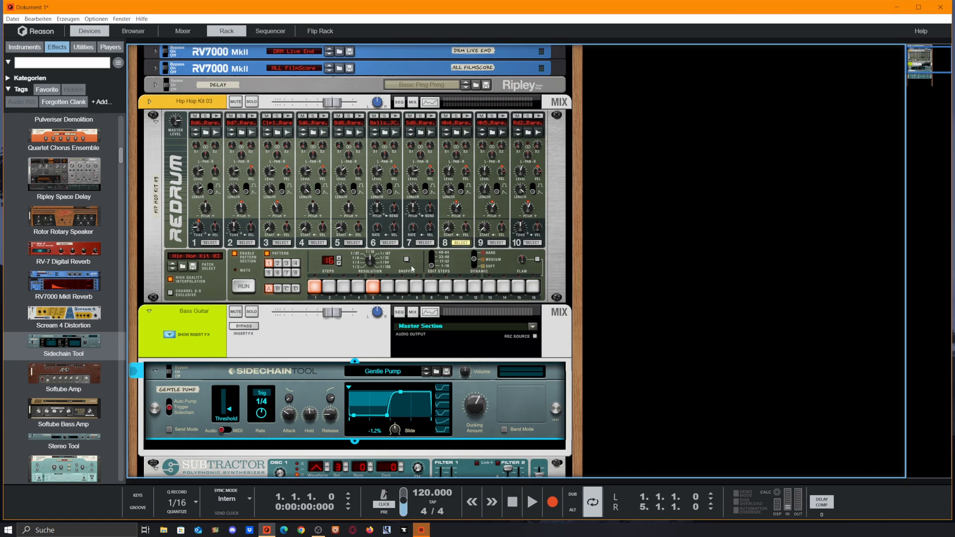
Step: Play the song while adding steps 11 and 15 to the drum 8 pattern, and stop playback
key("space")
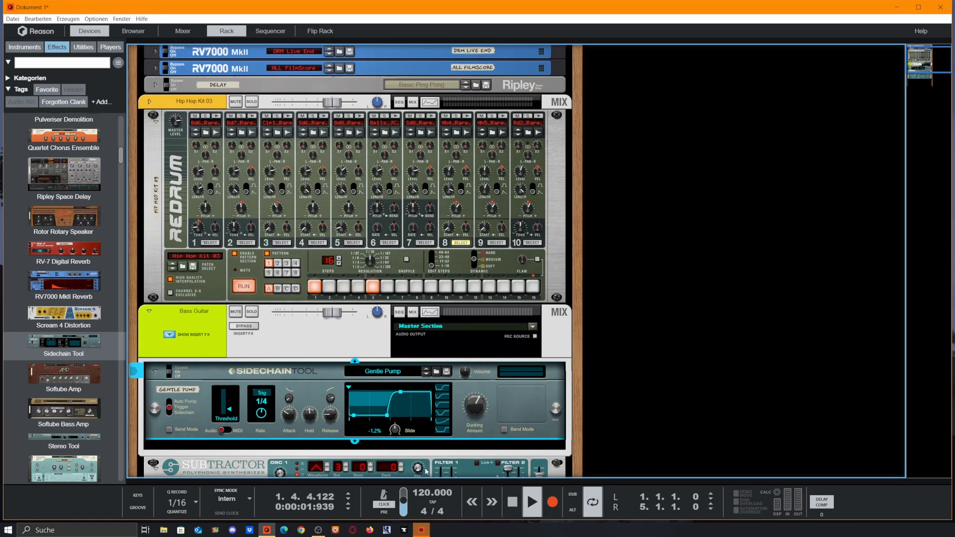
left_click(507, 291)
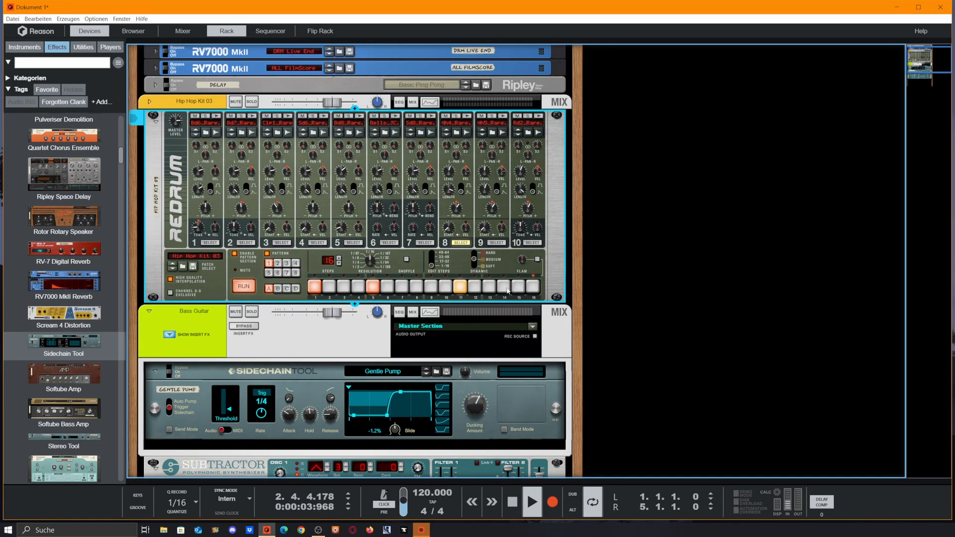
left_click(517, 288)
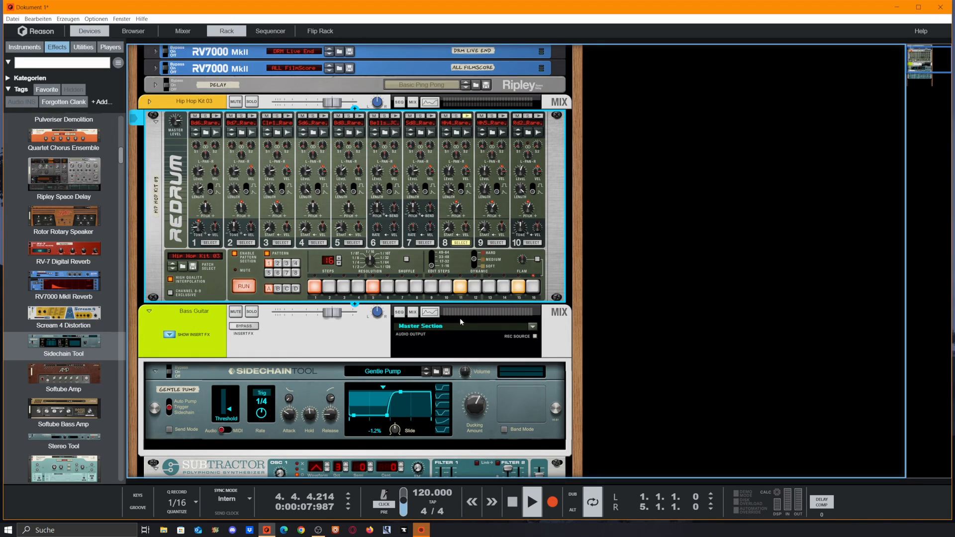
key("space")
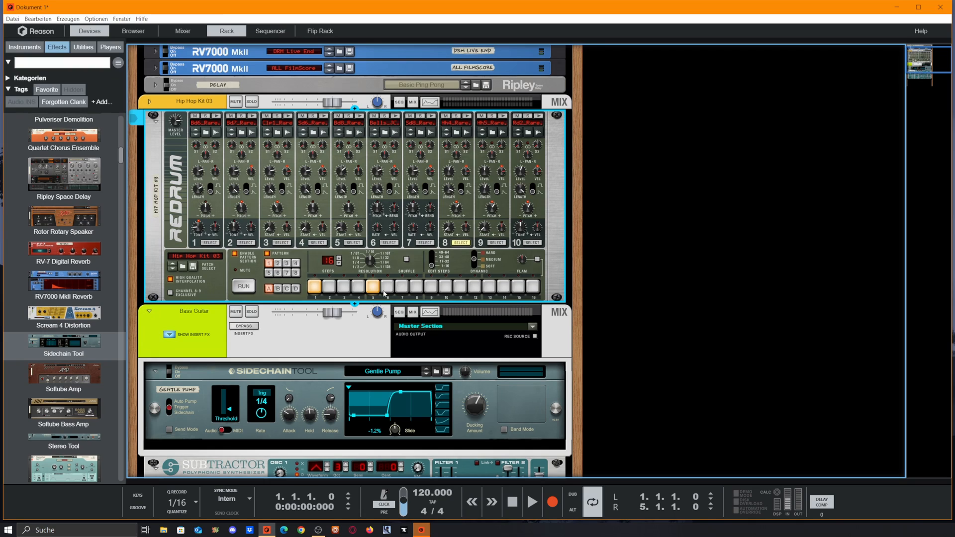
Step: Clear steps 5 and 1 from the drum 8 pattern and audition drums 1 and 2
left_click(372, 288)
left_click(316, 291)
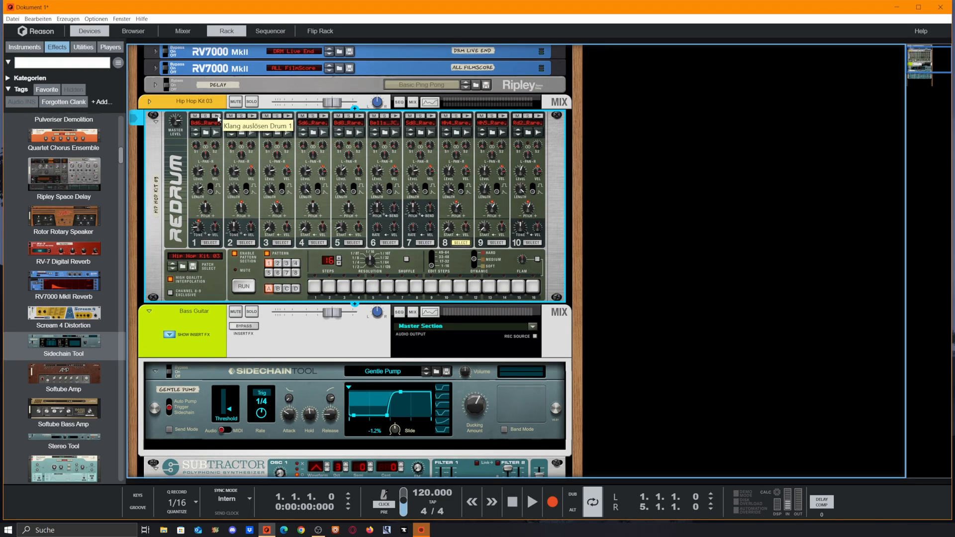
left_click(218, 118)
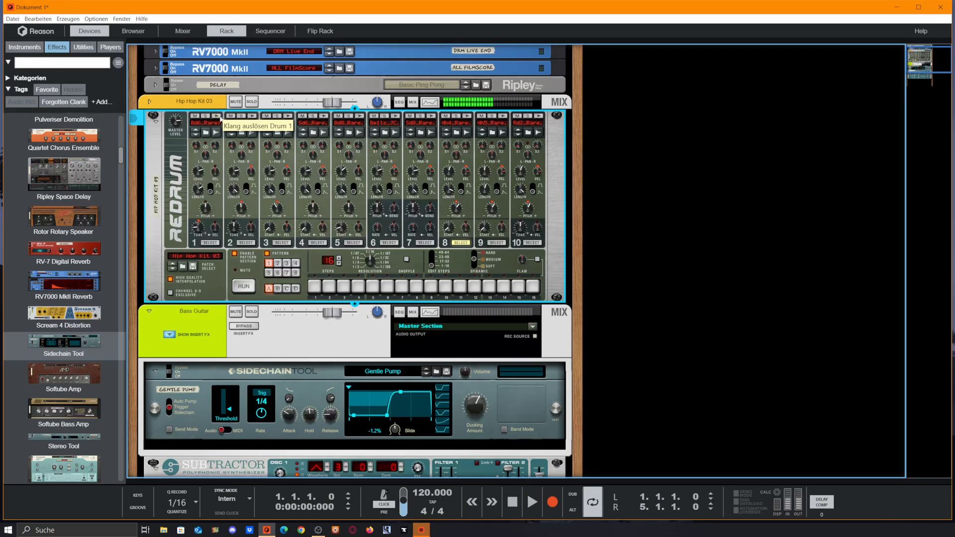
left_click(253, 117)
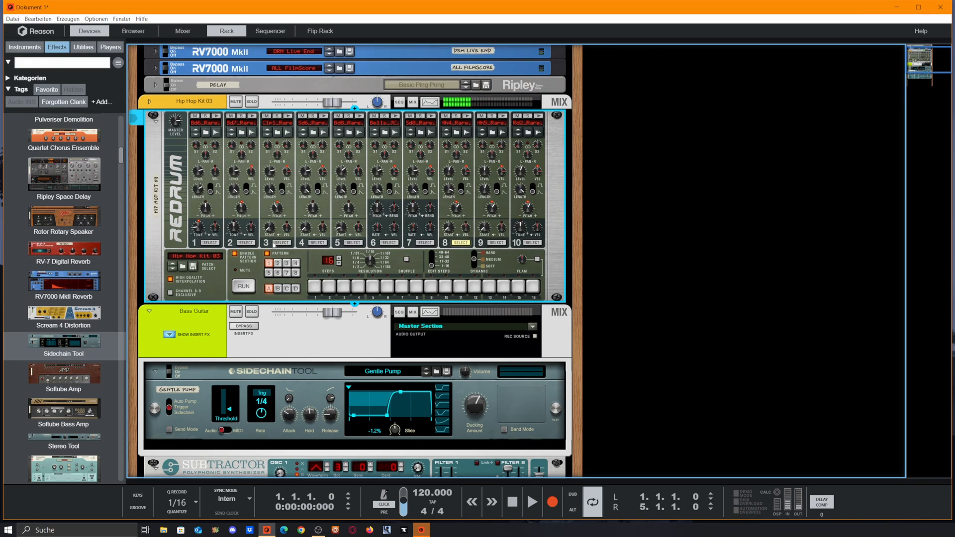
key("Tab")
left_click_drag(342, 148, 212, 161)
key("Tab")
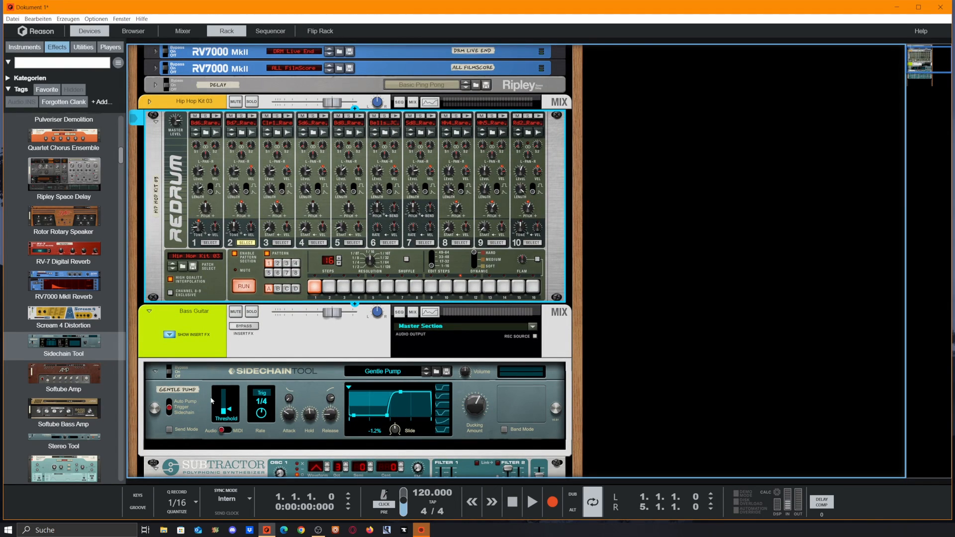
Step: Set the sound length of the Redrum's drum 2 to 83
left_click(233, 375)
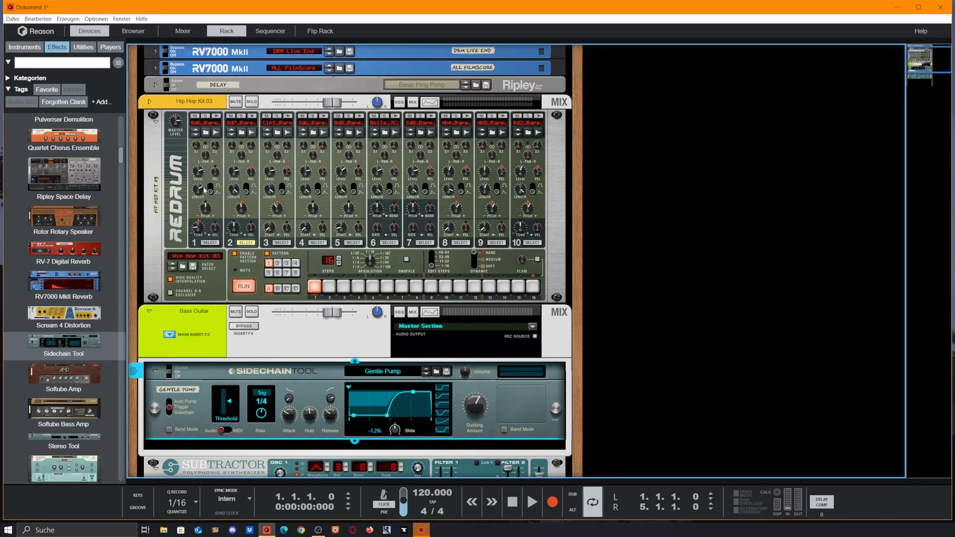
left_click_drag(235, 189, 251, 273)
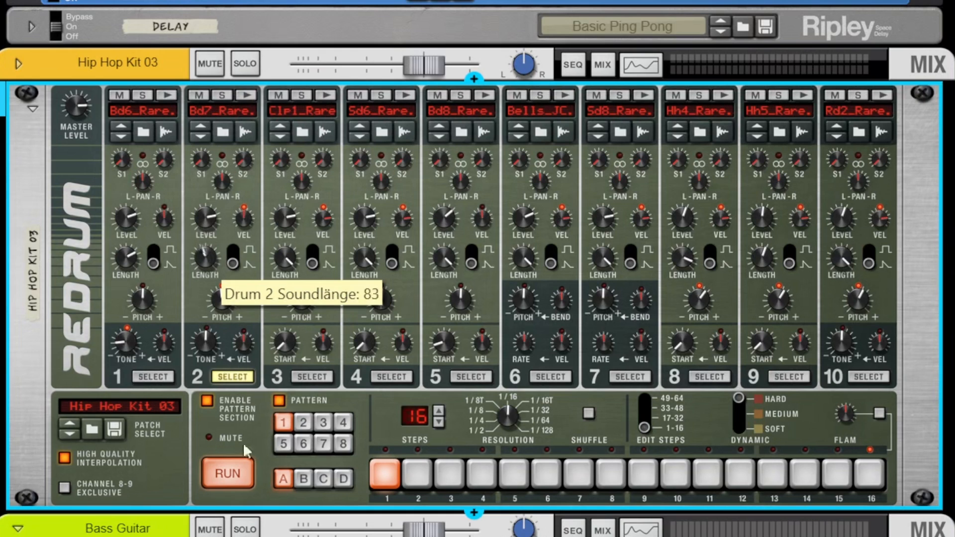
left_click_drag(244, 450, 280, 530)
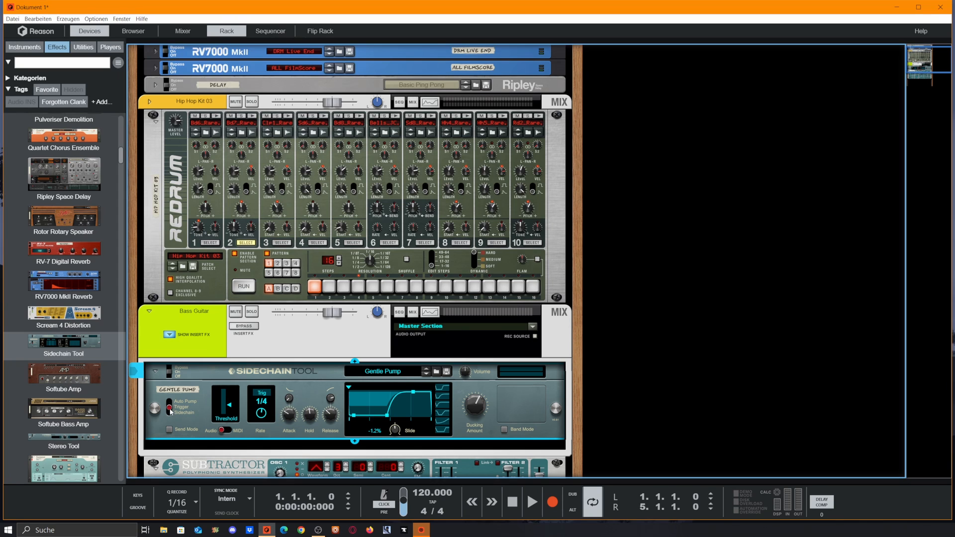
Step: Switch the Sidechain Tool to Sidechain mode
left_click(169, 412)
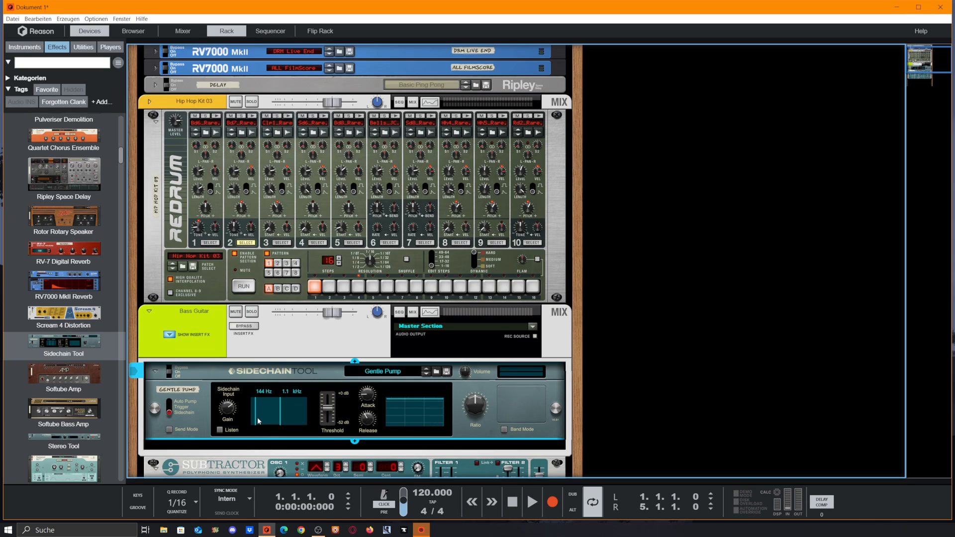
Step: Set the Sidechain Tool's input filter range to 100 Hz and 624 Hz and audition it with playback
mouse_move(266, 420)
left_mouse_down()
mouse_move(291, 419)
mouse_move(278, 422)
left_mouse_up()
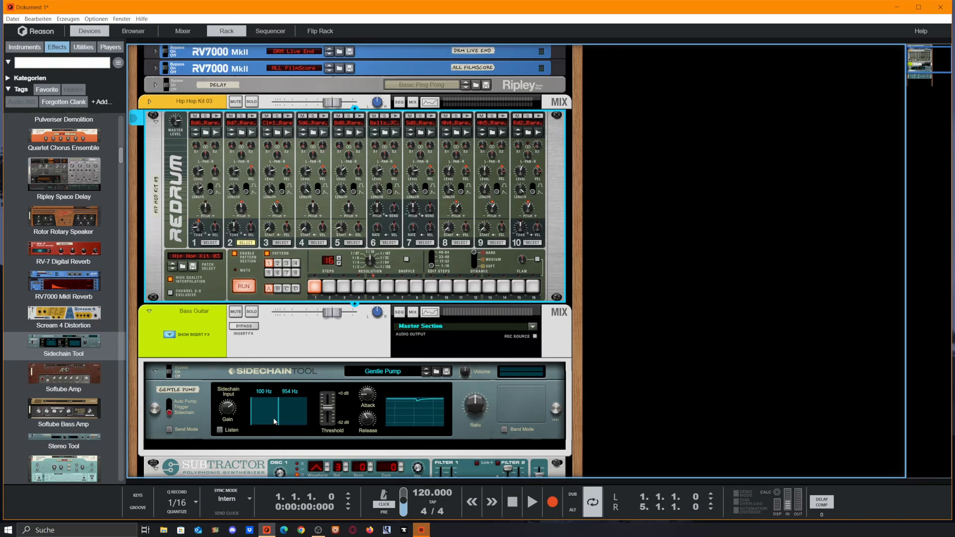
mouse_move(278, 421)
left_mouse_down()
mouse_move(287, 418)
mouse_move(273, 416)
left_mouse_up()
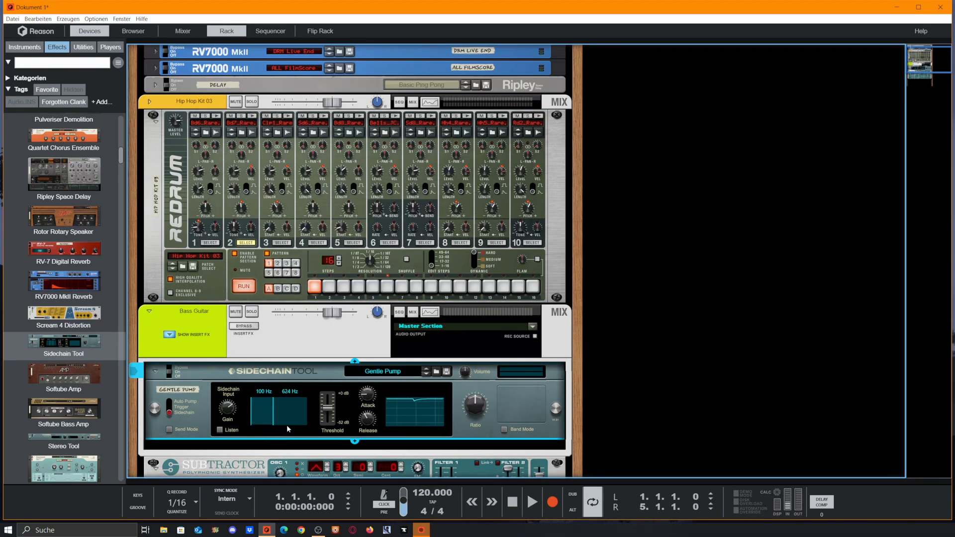
key("space")
key("space")
Step: Adjust the Sidechain Tool's ratio and turn on its Band Mode
left_click_drag(475, 408, 475, 422)
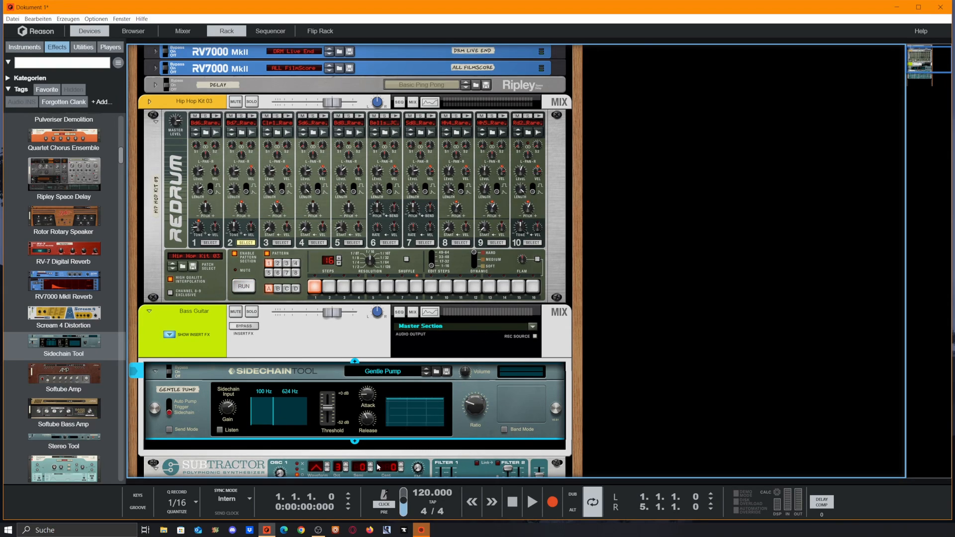
left_click(505, 430)
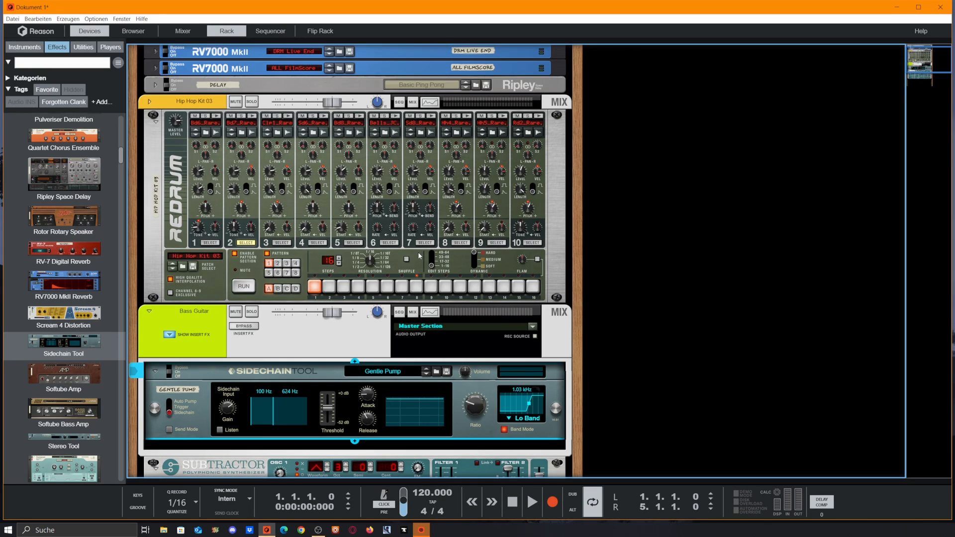
key("Tab")
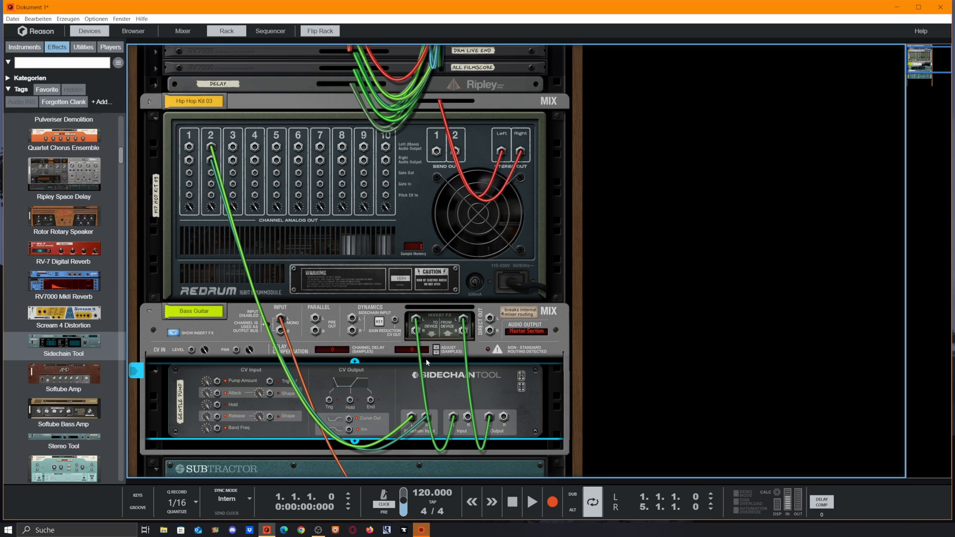
key("Tab")
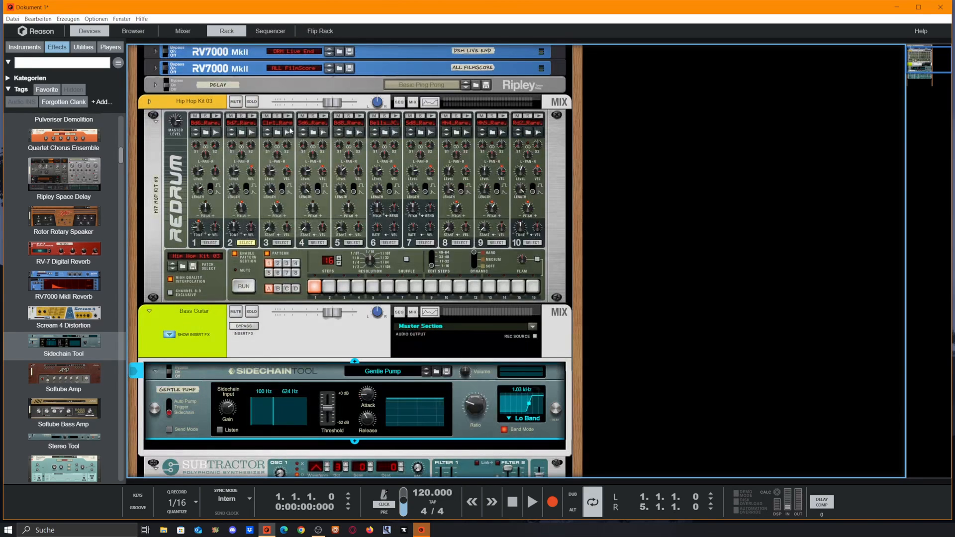
left_click(324, 118)
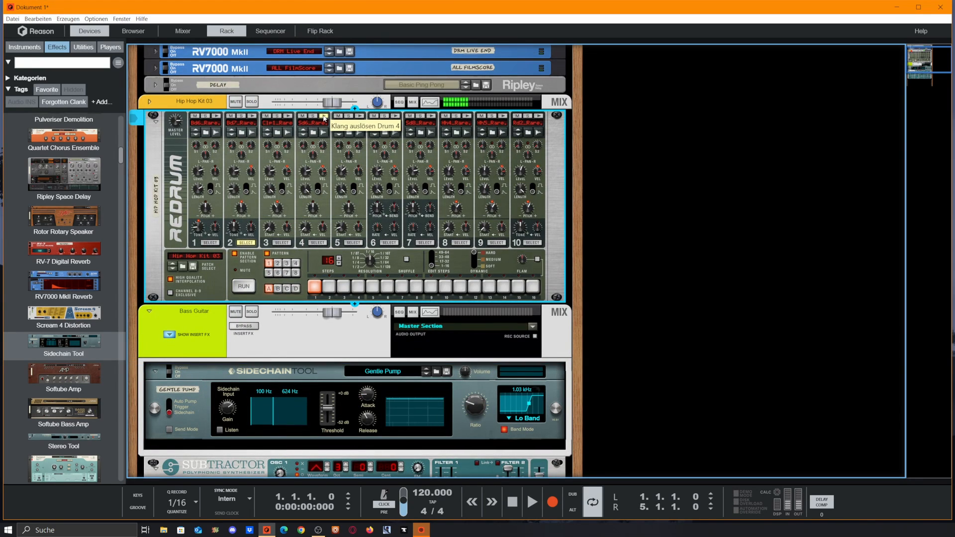
key("Tab")
left_click_drag(211, 147, 254, 160)
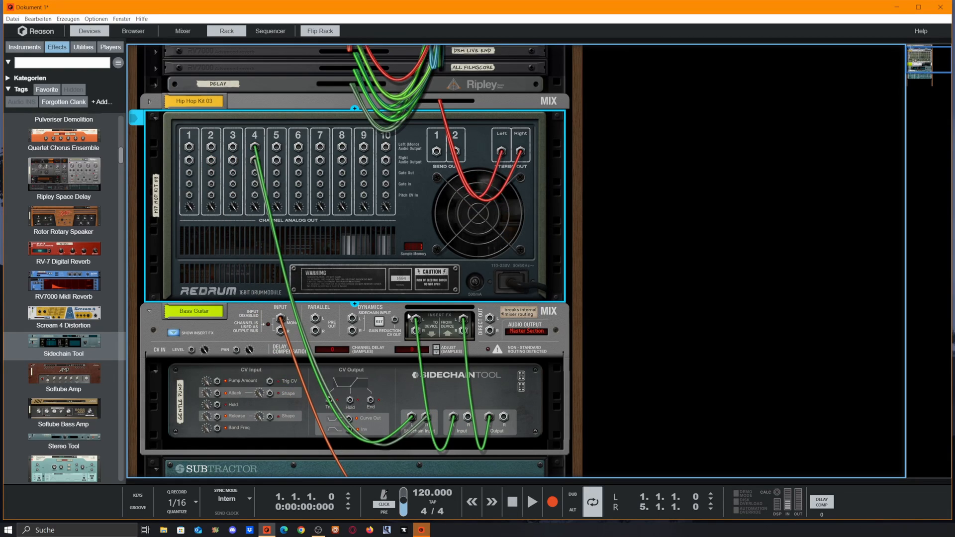
scroll(385, 368, "down", 1)
key("Tab")
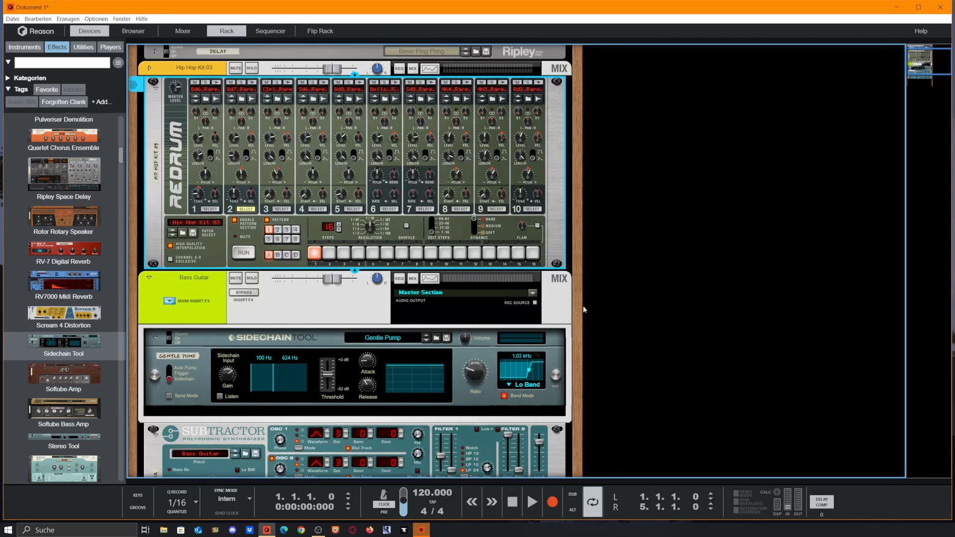
Step: Set the Sidechain Tool's band to Hi Band and select drum 4 in the Redrum pattern
left_click(526, 385)
left_click(535, 403)
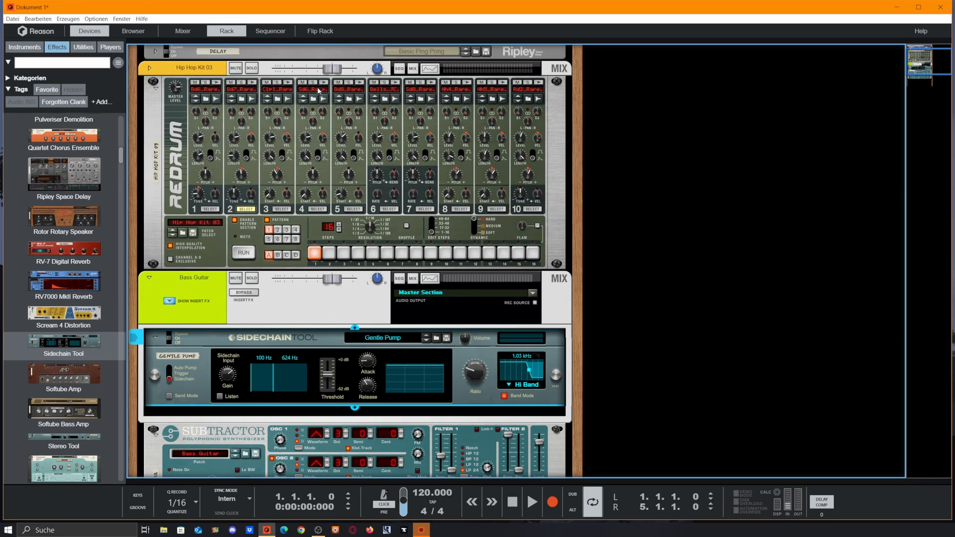
left_click(324, 209)
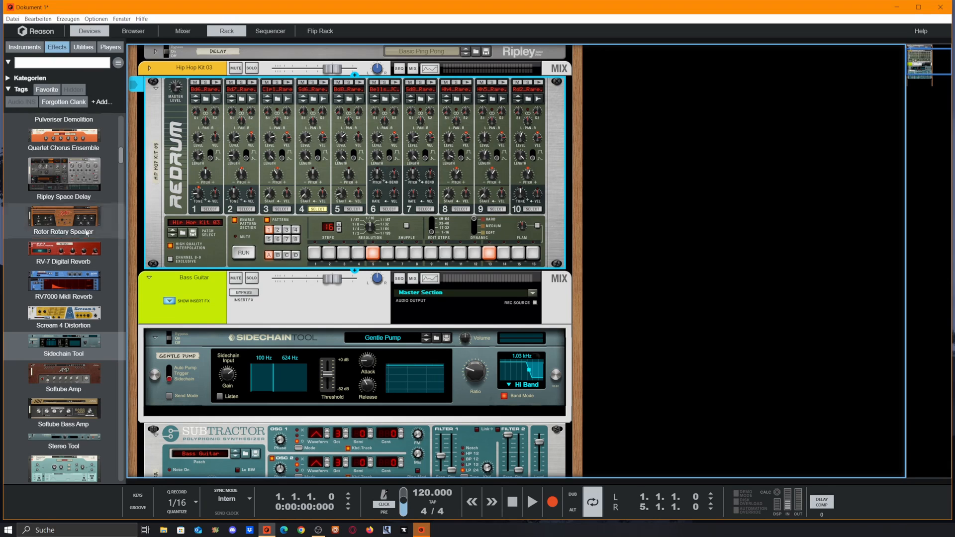
Step: Clear step 1 of drum 2 while running the Redrum pattern, and lower the Sidechain Tool's threshold
left_click(243, 252)
left_click(314, 252)
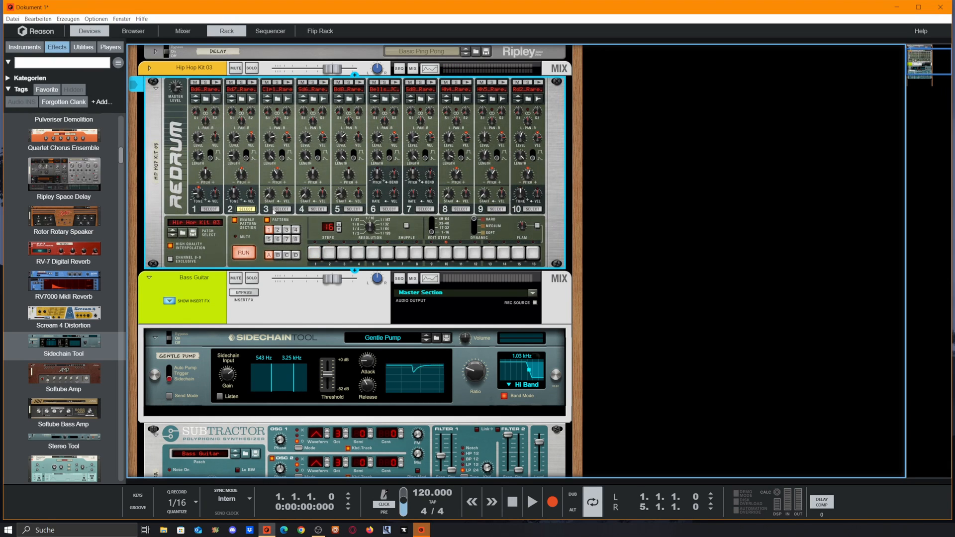
left_click(283, 208)
left_click(317, 209)
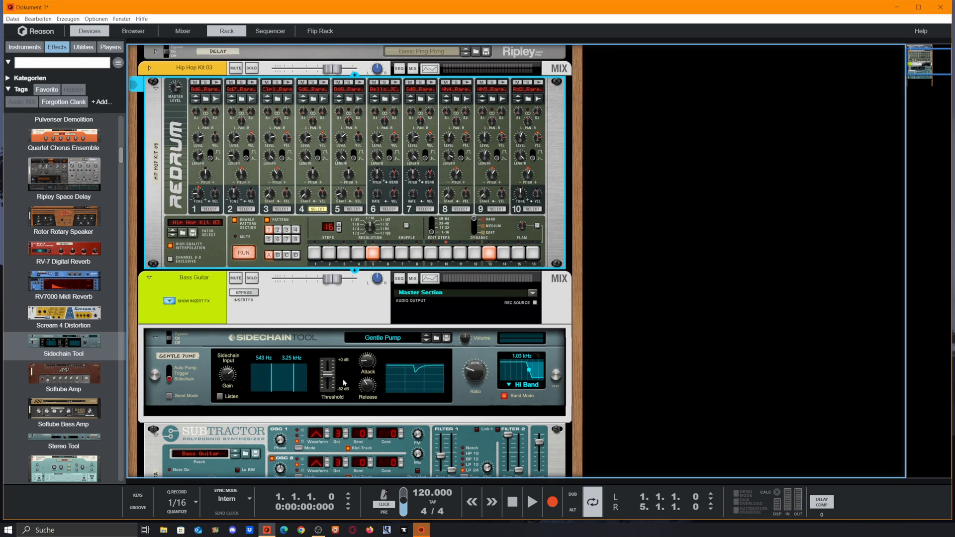
left_click_drag(328, 374, 330, 387)
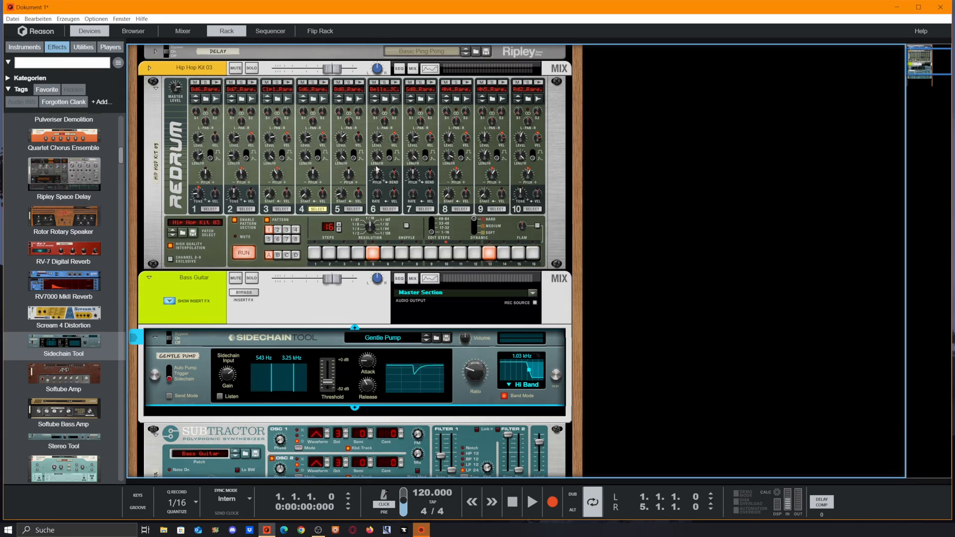
Step: Delete the Sidechain Tool from the Bass Guitar channel's insert effects
scroll(569, 322, "up", 2)
scroll(568, 323, "down", 2)
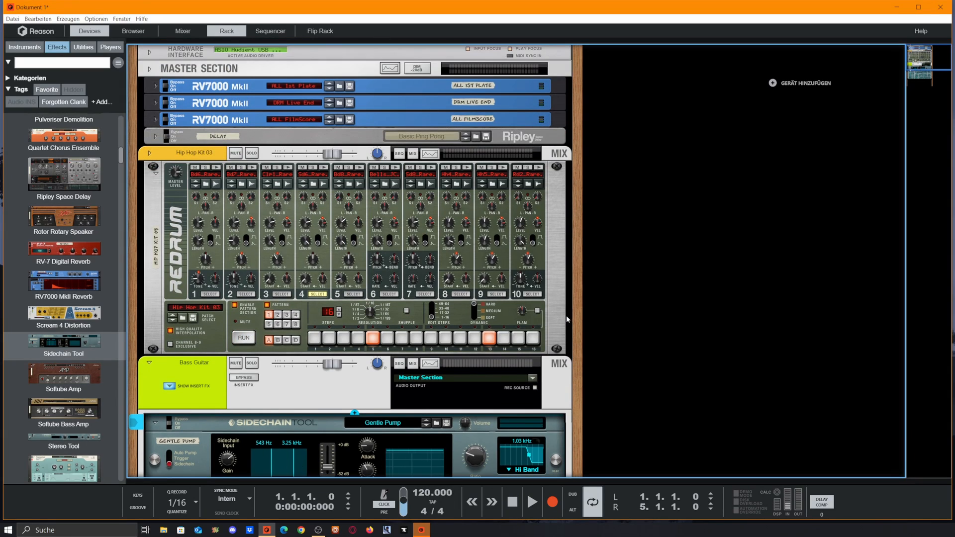
key("Delete")
key("Return")
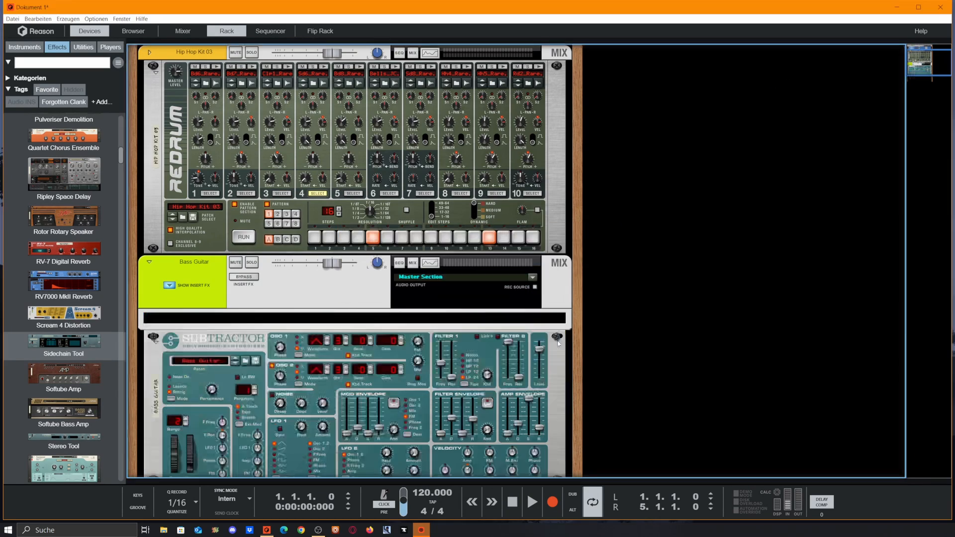
left_click(328, 32)
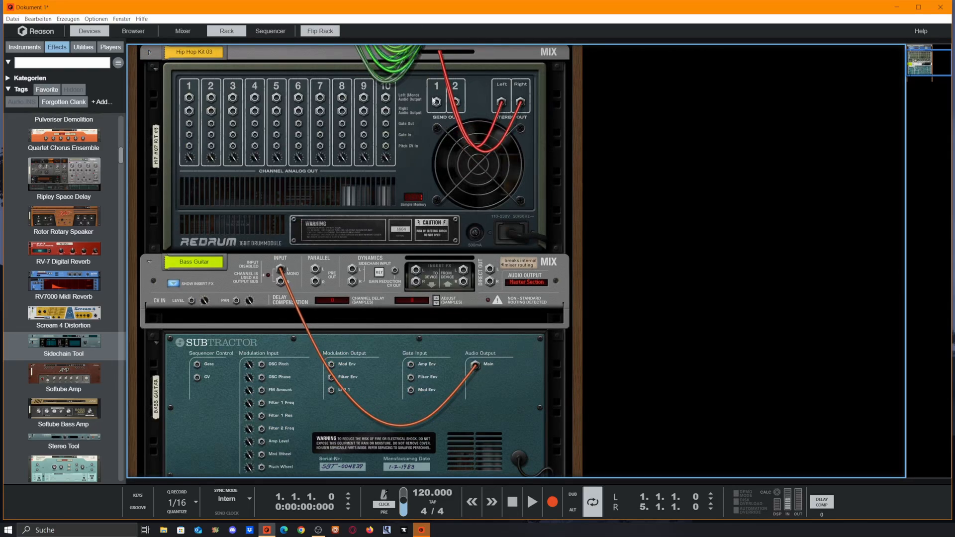
left_click_drag(436, 102, 478, 158)
left_click_drag(436, 102, 428, 142)
left_click_drag(455, 101, 446, 160)
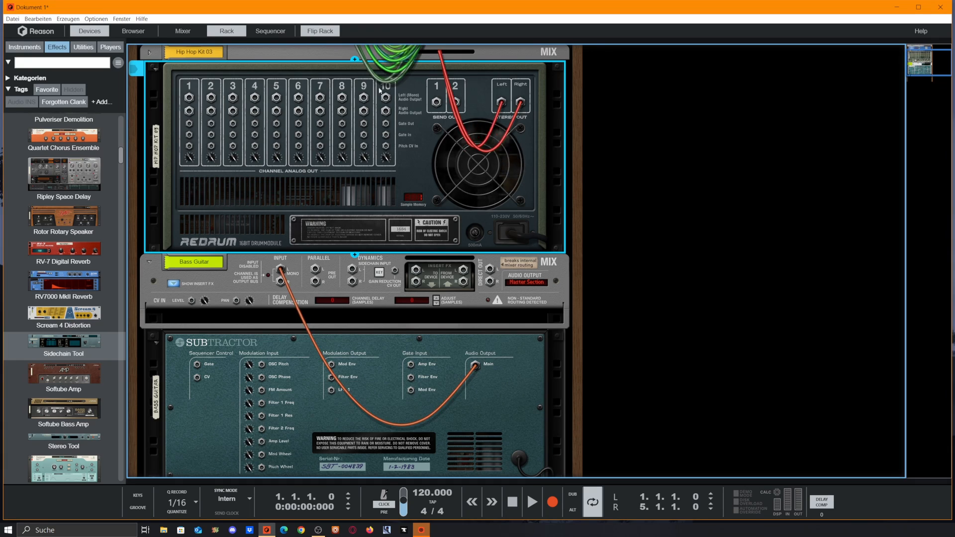
key("Tab")
Step: Route Redrum's Send Out 1 on the rear of the rack to a new mix channel
scroll(248, 133, "up", 2)
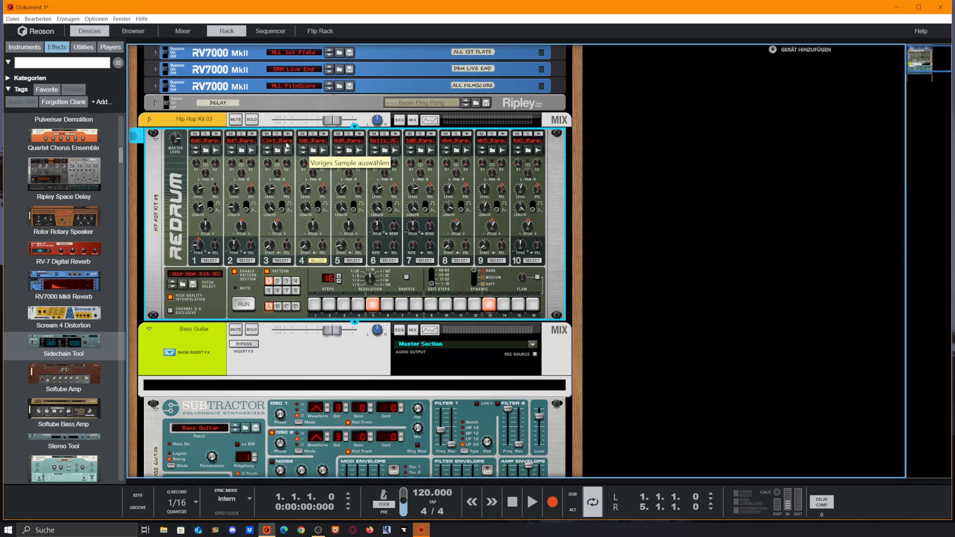
key("Tab")
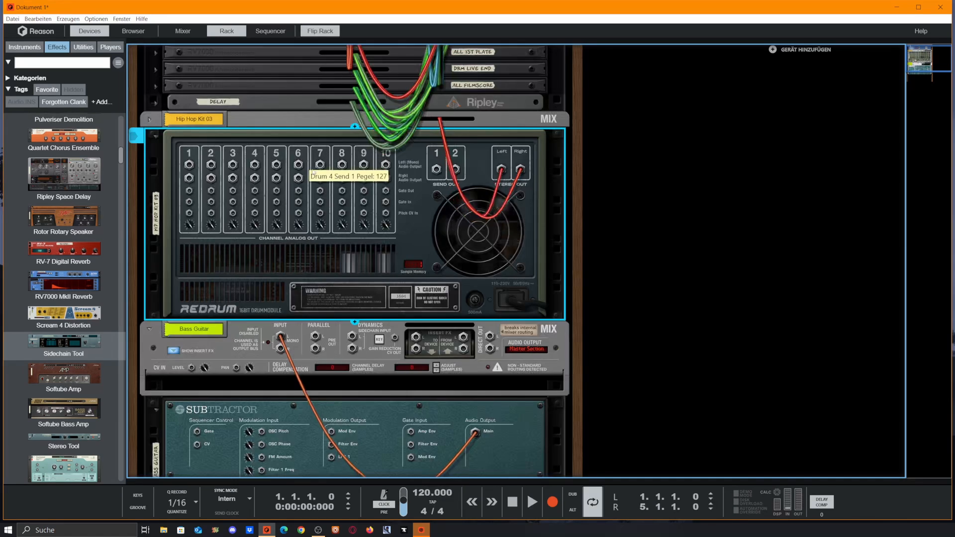
mouse_move(437, 169)
left_mouse_down()
mouse_move(420, 188)
mouse_move(438, 170)
left_mouse_up()
right_click(438, 170)
left_click(444, 176)
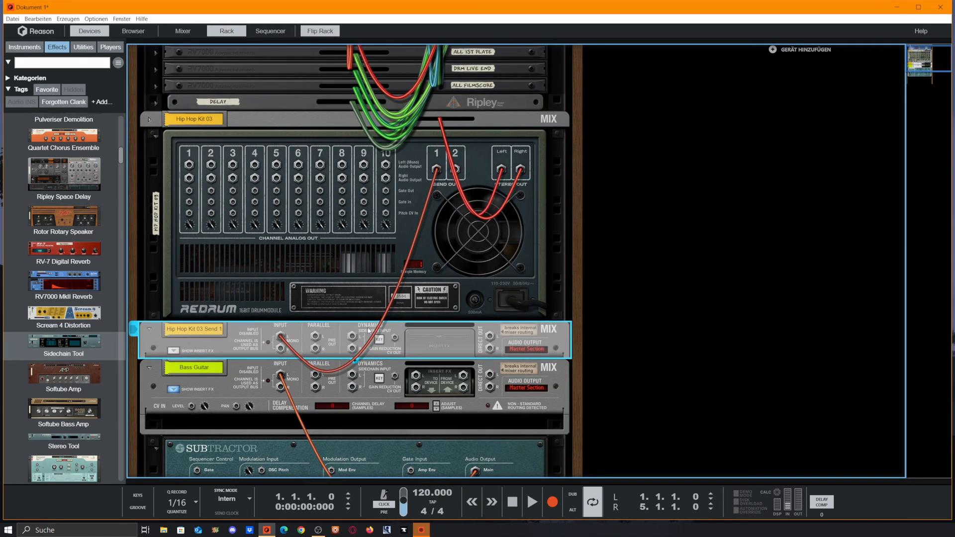
Step: Audition Redrum's drums 1 and 4 to check their signal on the new send channel
key("Tab")
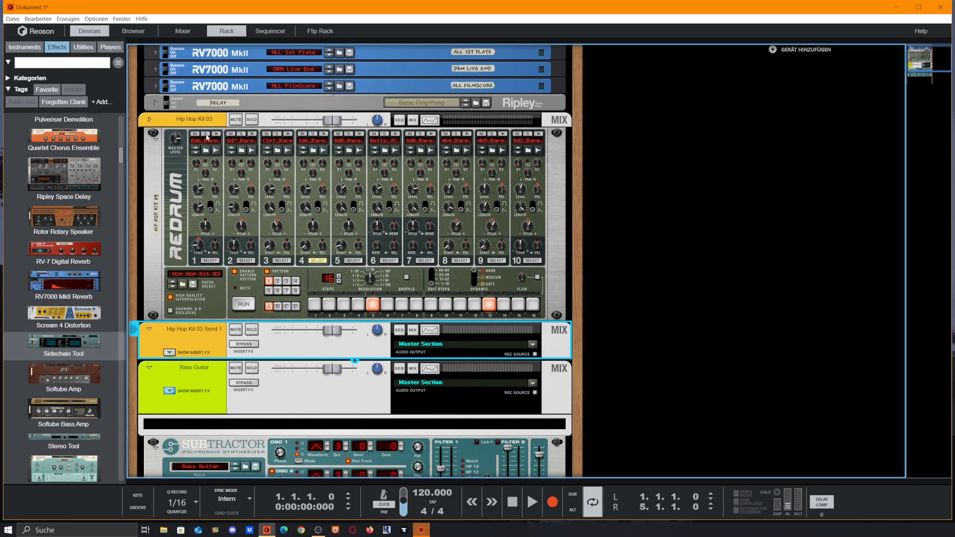
left_click(211, 136)
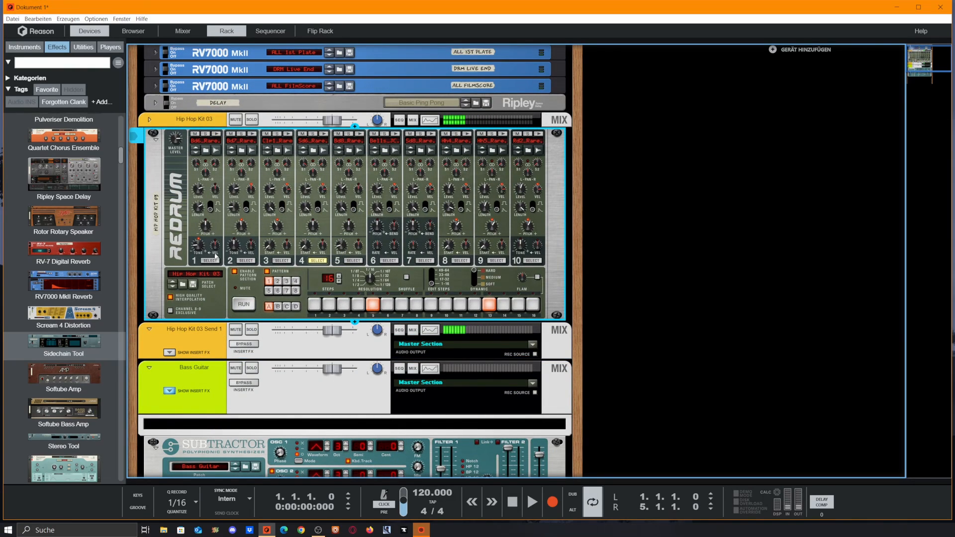
left_click(323, 135)
left_click(323, 135)
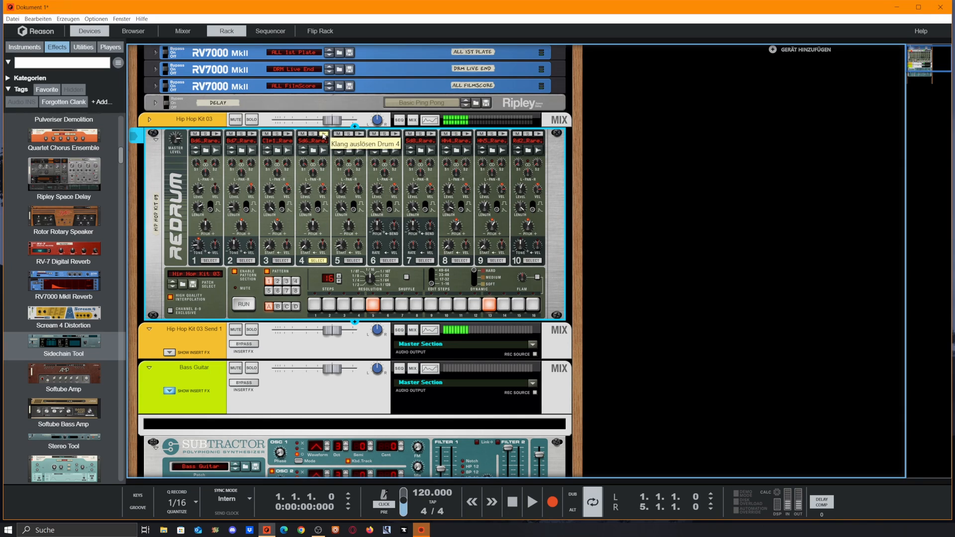
left_click(217, 135)
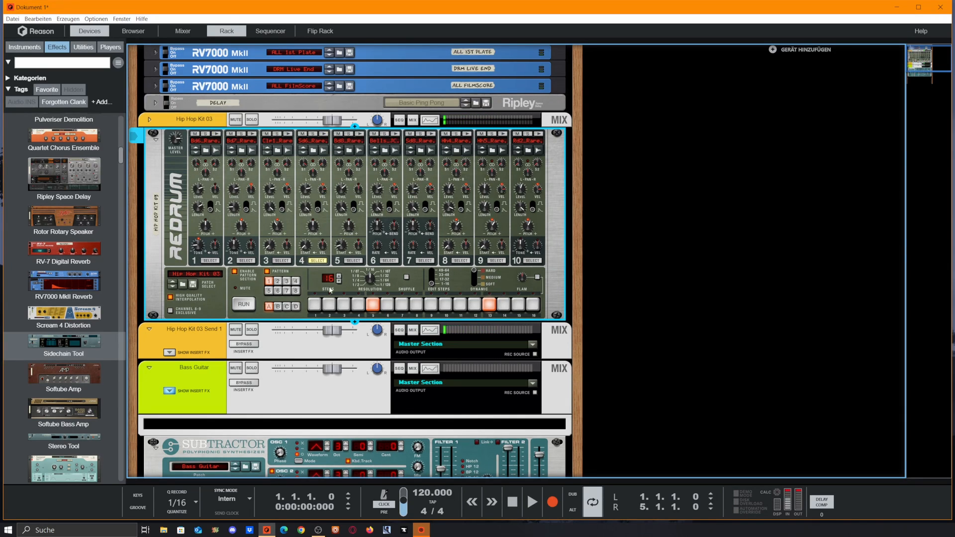
scroll(442, 345, "down", 1)
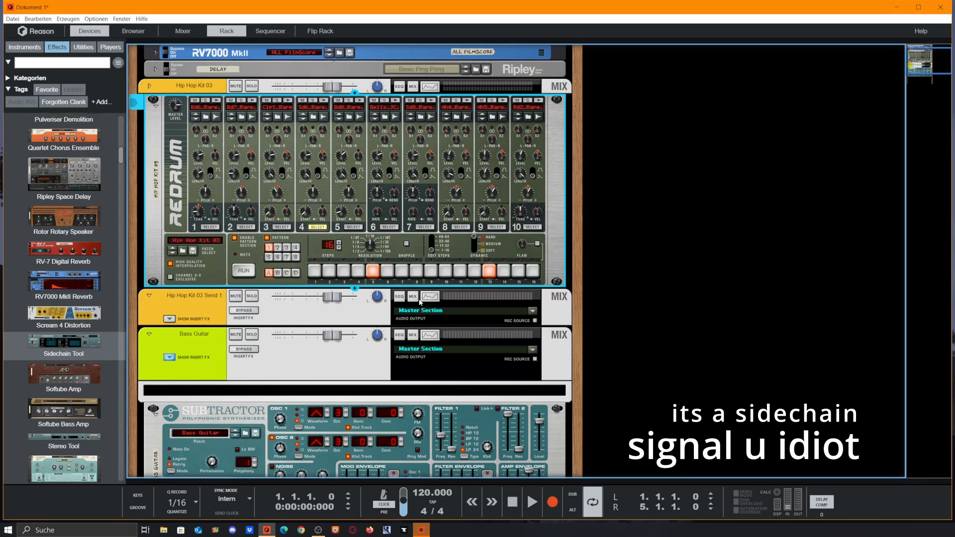
key("Tab")
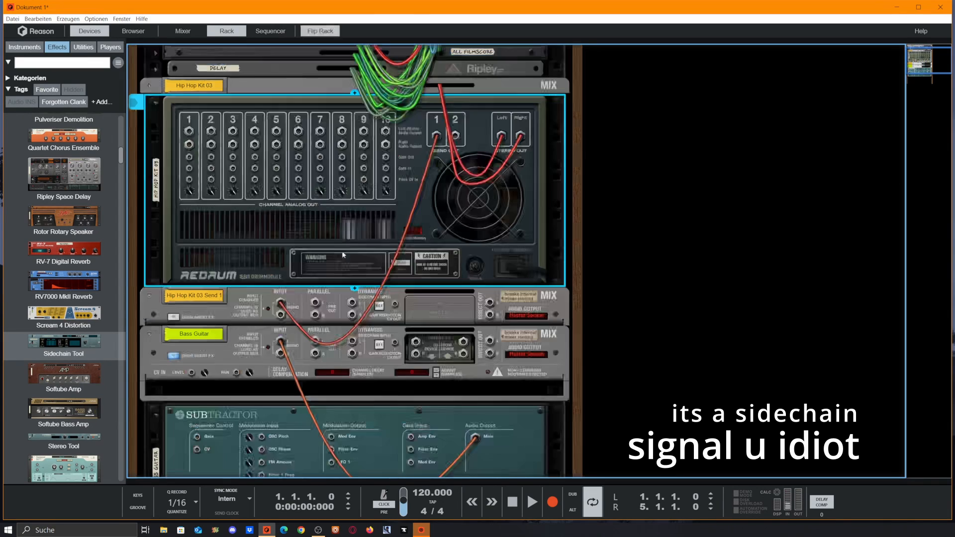
left_click_drag(457, 143, 319, 297)
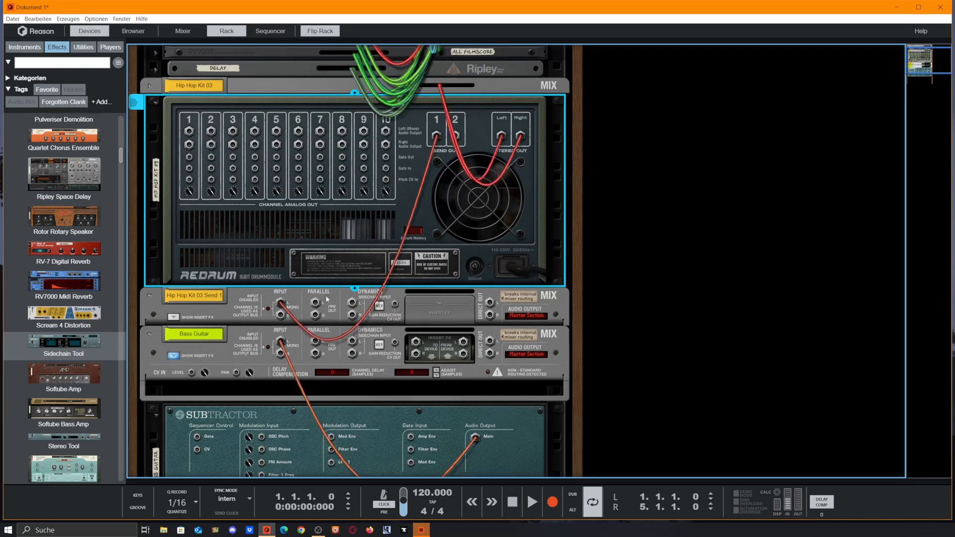
key("Tab")
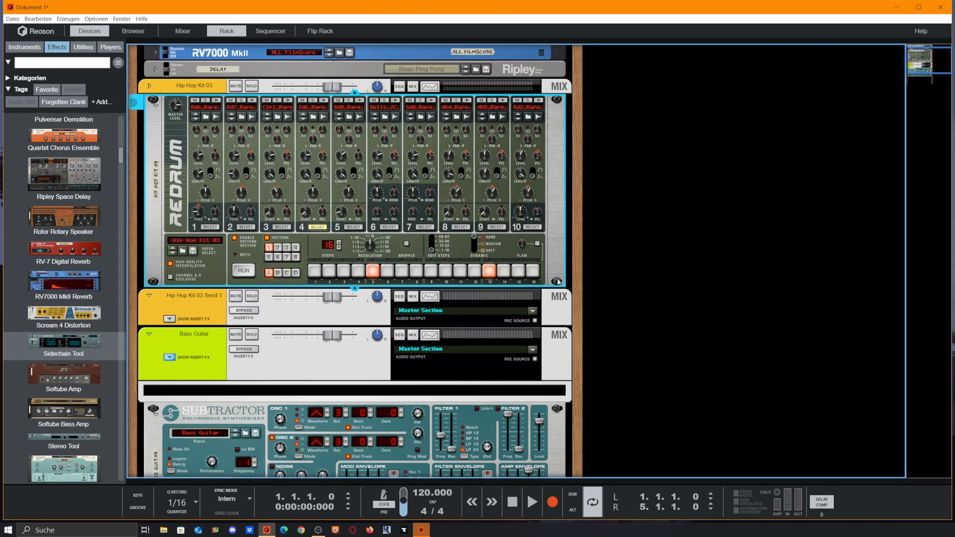
scroll(469, 224, "up", 2)
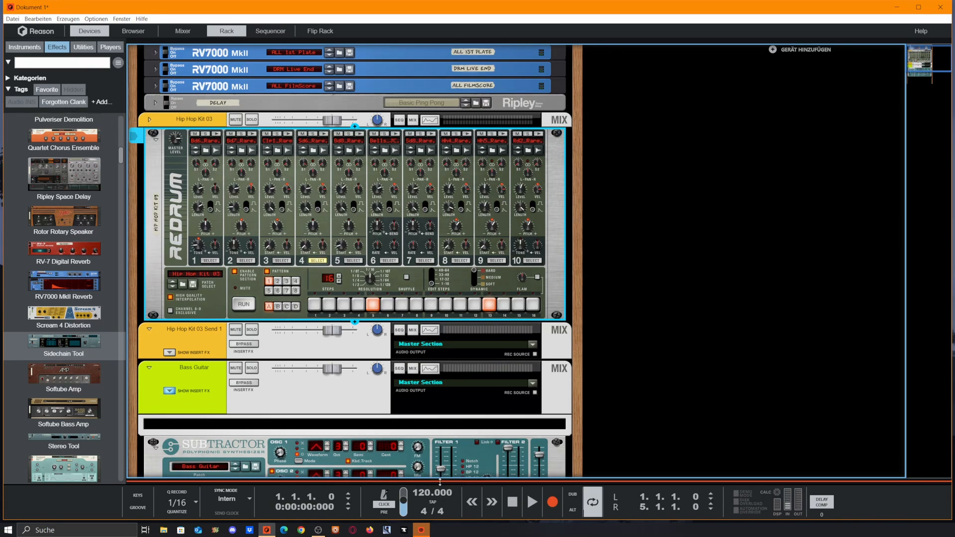
Step: Show the sequencer, draw a two-bar clip from bar 1 on the Bass Guitar track and open it for editing
left_click_drag(439, 482, 436, 28)
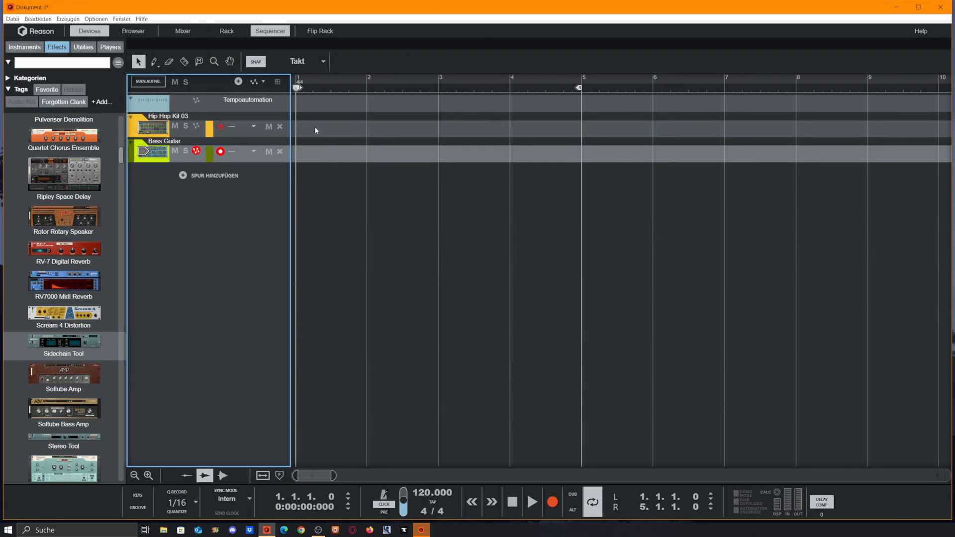
left_click_drag(301, 153, 418, 153)
double_click(419, 155)
Step: Enter short notes alternating between C3 and D3 across both bars of the bass clip, with the last D3 at 2.2.1
left_click(339, 412)
left_click(417, 406)
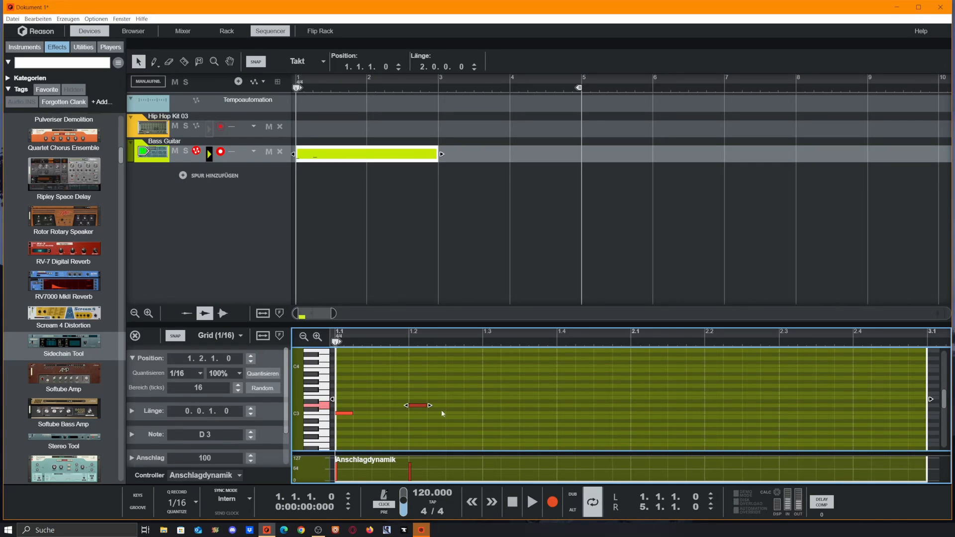
left_click(485, 413)
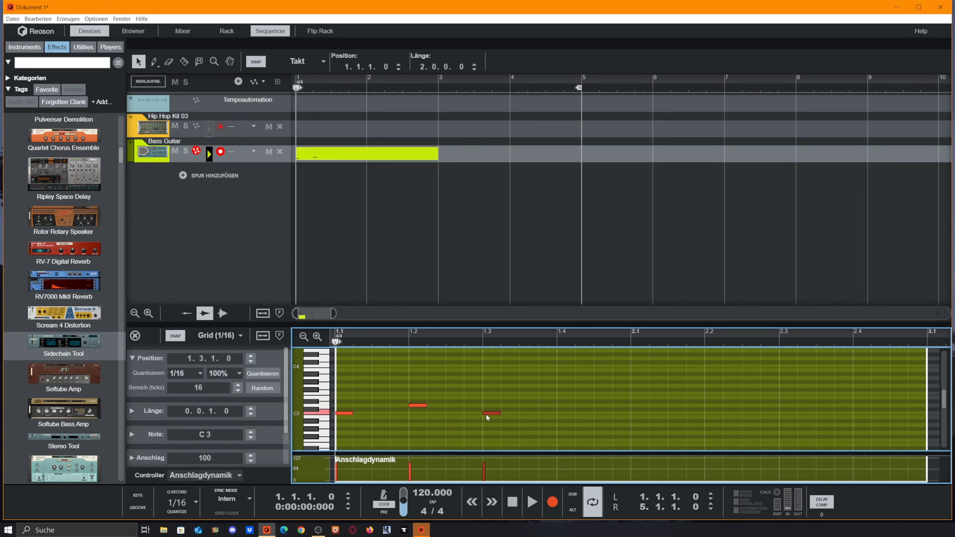
left_click(571, 405)
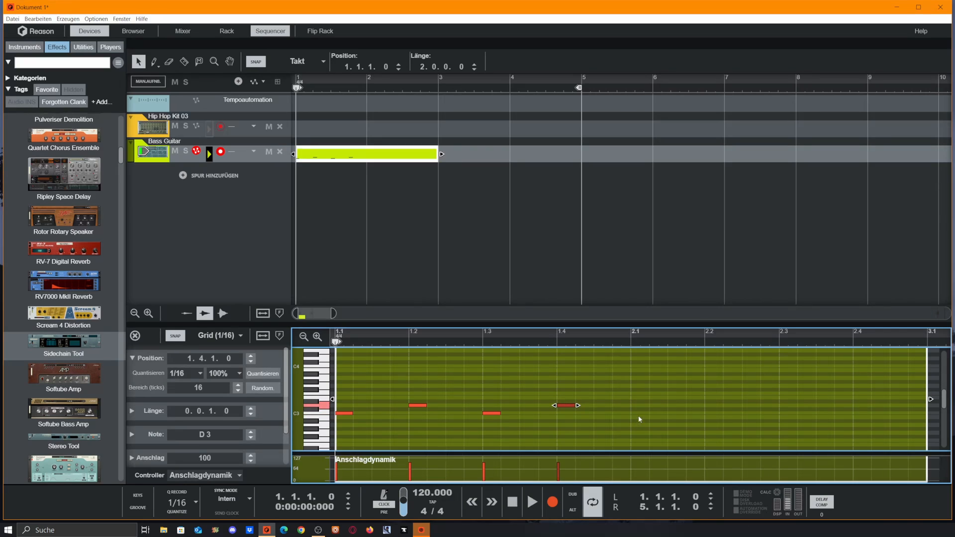
left_click(617, 413)
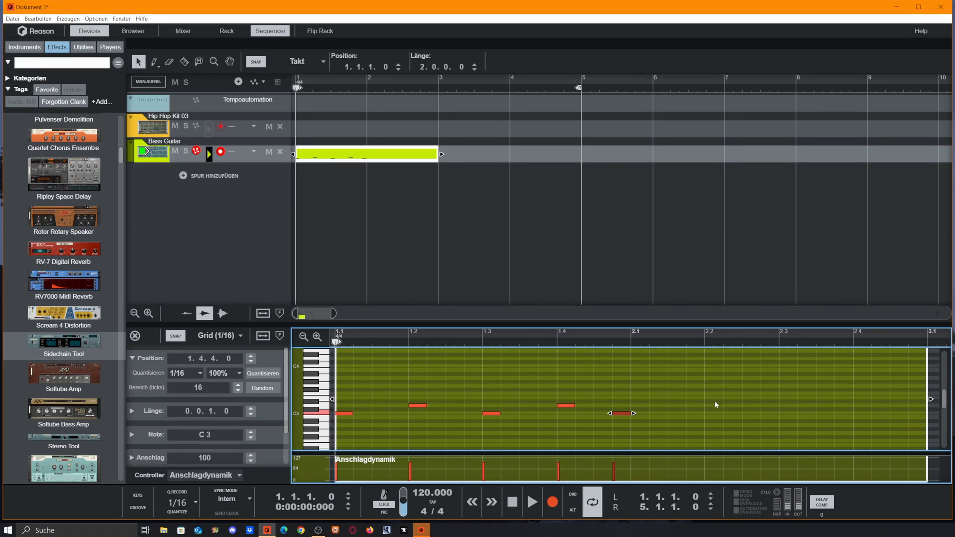
left_click(676, 406)
left_click_drag(676, 406, 714, 406)
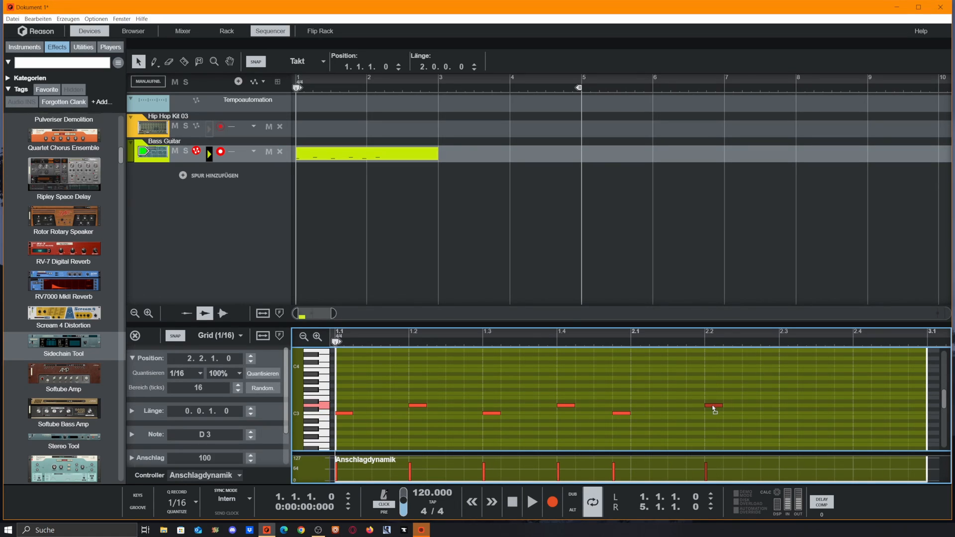
Step: Add a run of eight sixteenth notes on F#3 from 1.1.1 to 1.2.4 and close the clip for editing
left_click(317, 389)
double_click(343, 391)
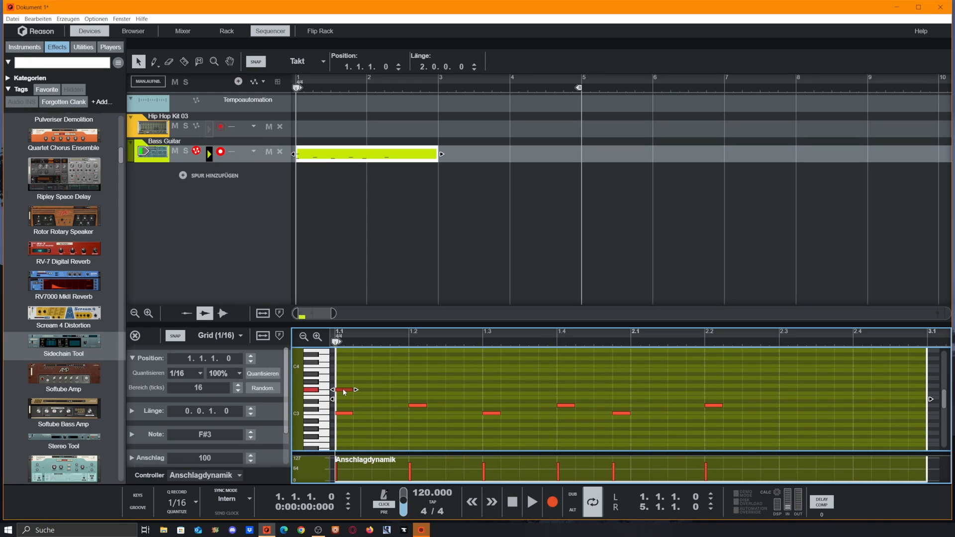
left_click_drag(343, 391, 476, 392)
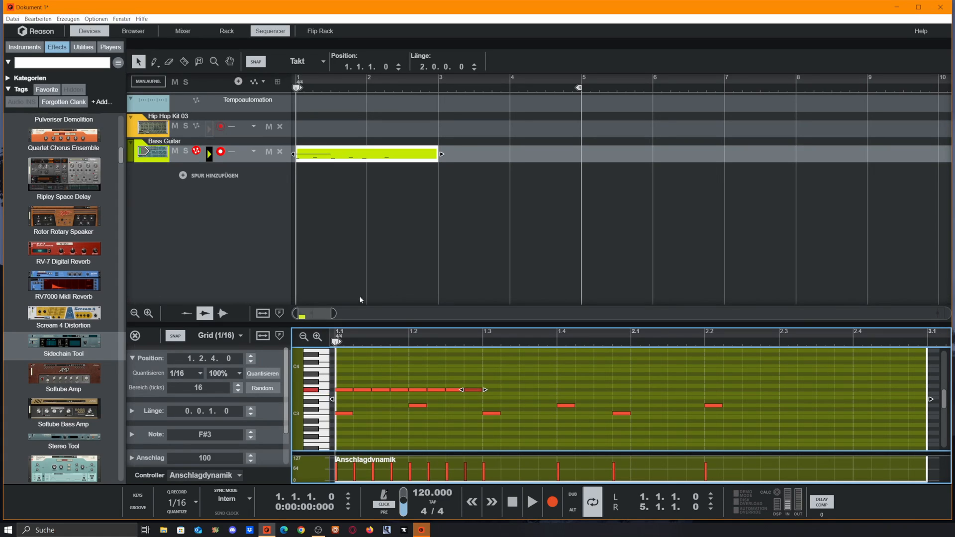
left_click(134, 335)
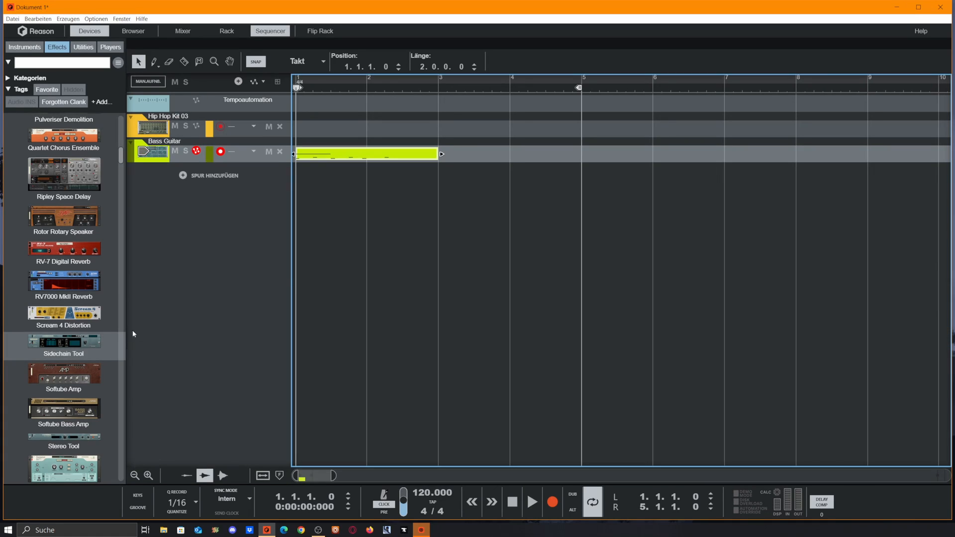
Step: Try to copy the bass clip onto the Hip Hop Kit 03 track and transpose all its notes into the drum lanes
left_click(362, 207)
left_click_drag(317, 159, 317, 91)
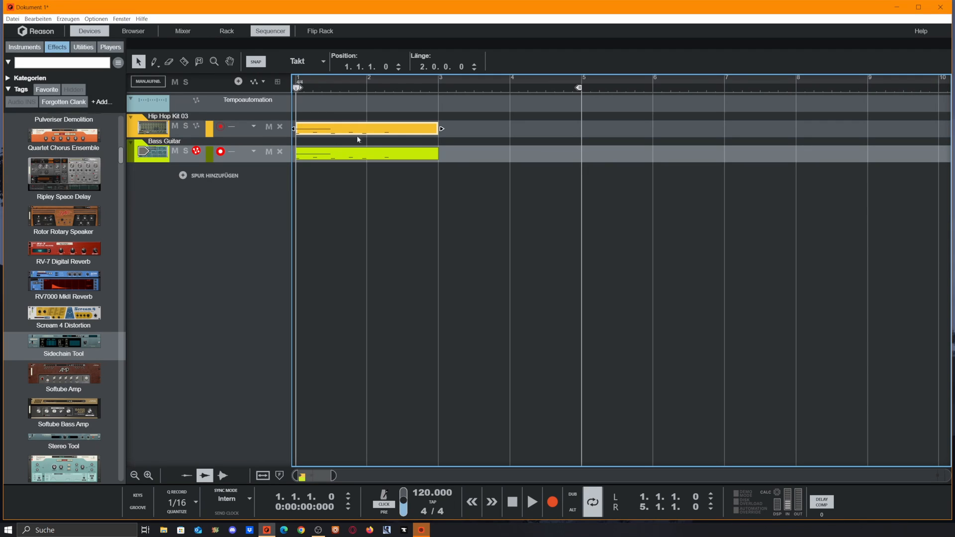
double_click(322, 134)
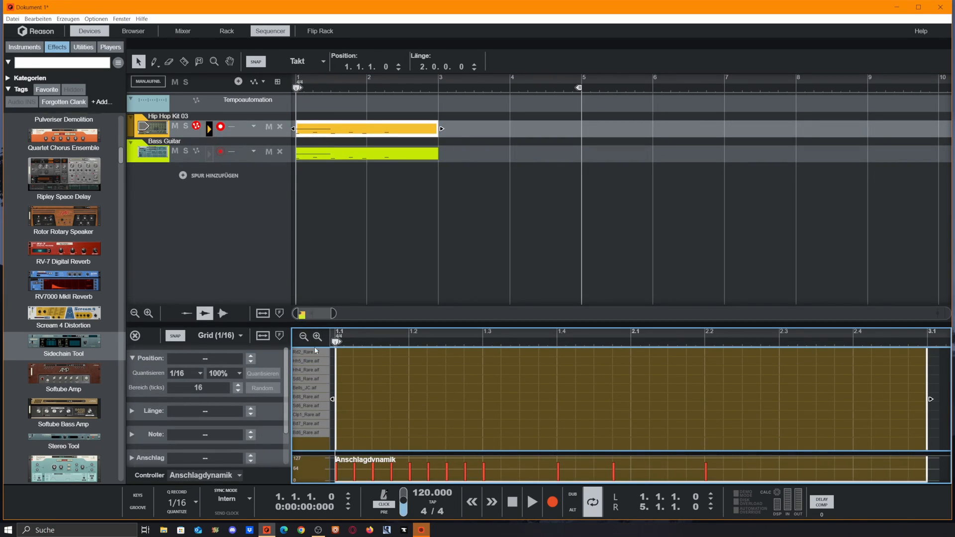
key("ctrl+a")
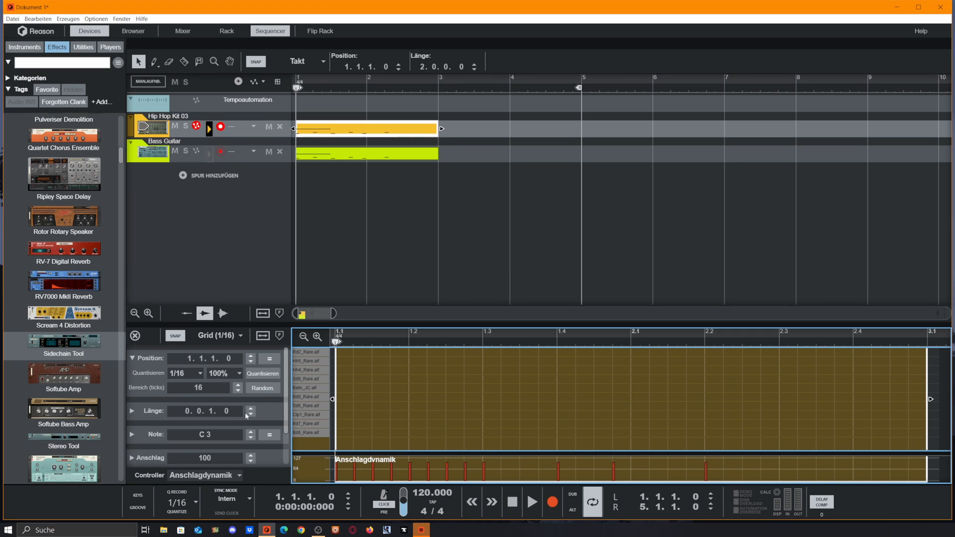
double_click(204, 435)
left_click_drag(202, 439, 210, 453)
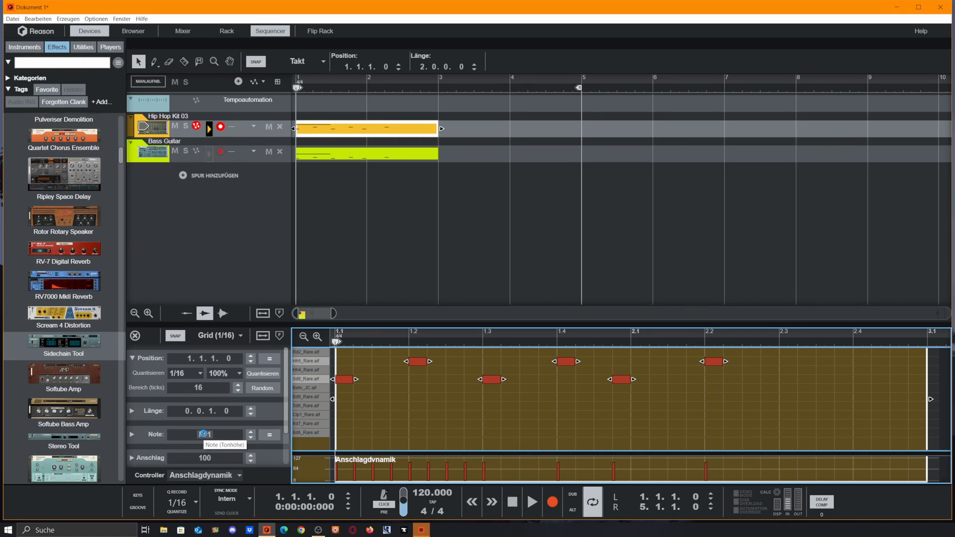
Step: Undo the transposition and the copying of the clip onto the Hip Hop Kit 03 track
key("ctrl+z")
key("ctrl+z")
key("ctrl+z")
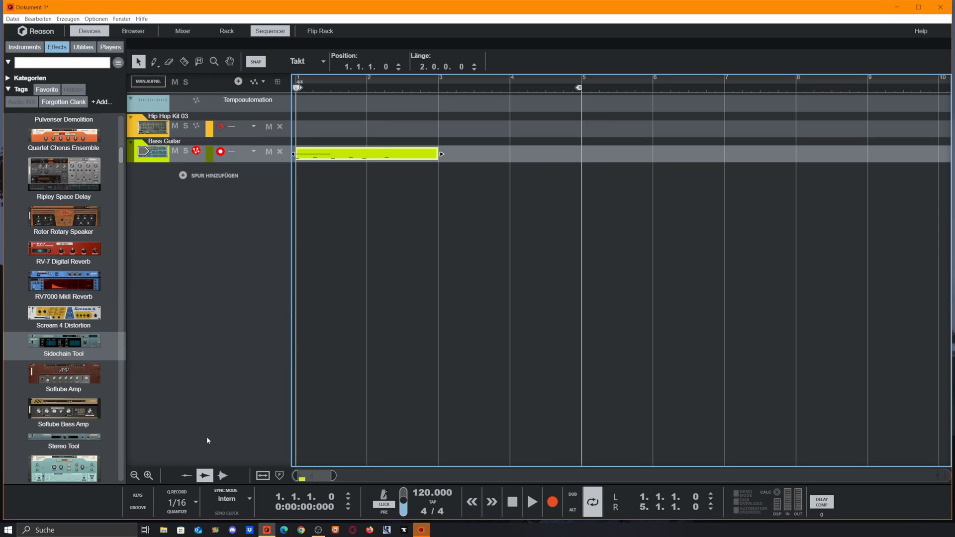
Step: Copy the bass clip onto the Hip Hop Kit 03 track and transpose all its notes two octaves down into the drum lanes
left_click_drag(331, 153, 326, 130)
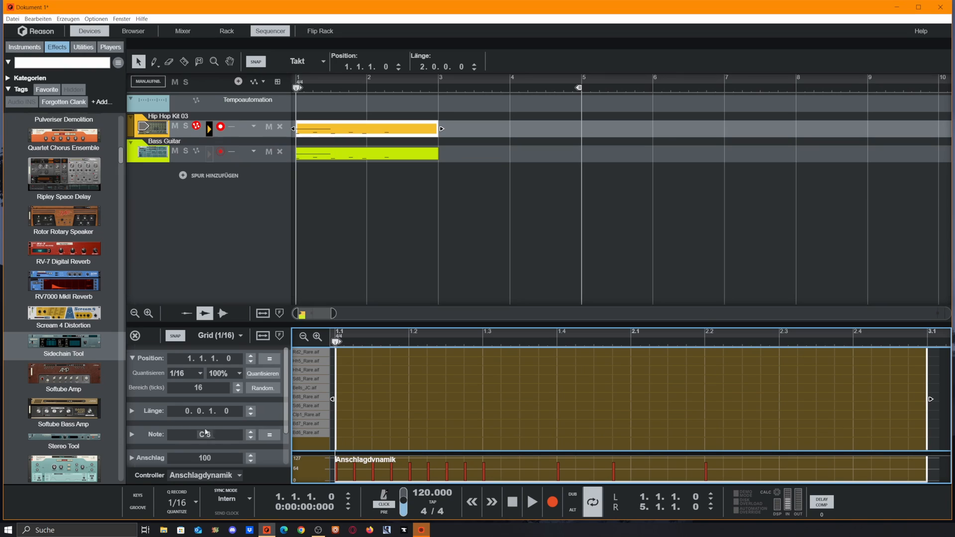
left_click_drag(208, 436, 203, 487)
left_click_drag(208, 436, 209, 470)
mouse_move(210, 436)
left_mouse_down()
mouse_move(209, 460)
mouse_move(206, 435)
left_mouse_up()
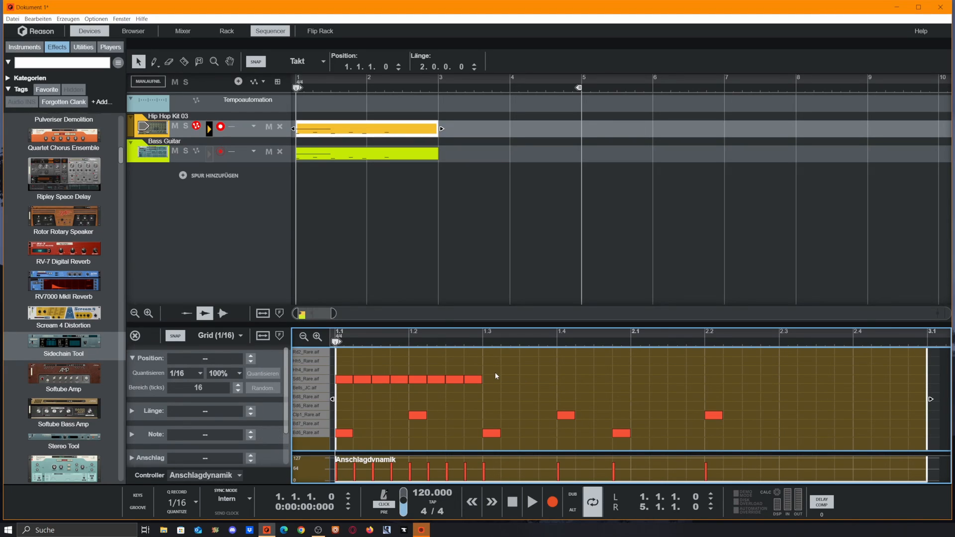
Step: Move the eight sixteenth notes on F#1 up to the Hh4_Rare.aif lane on G1
left_click_drag(493, 367, 324, 387)
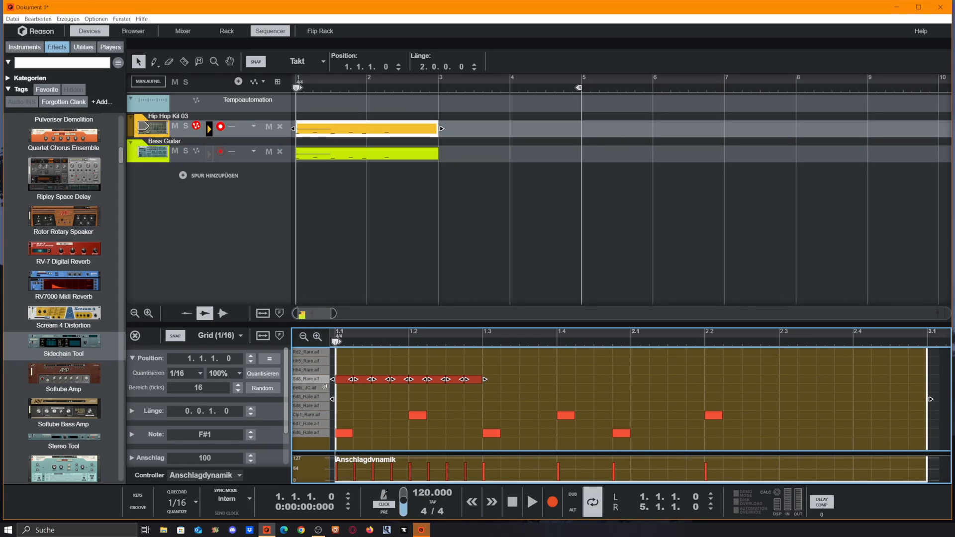
key("Up")
key("Up")
key("Down")
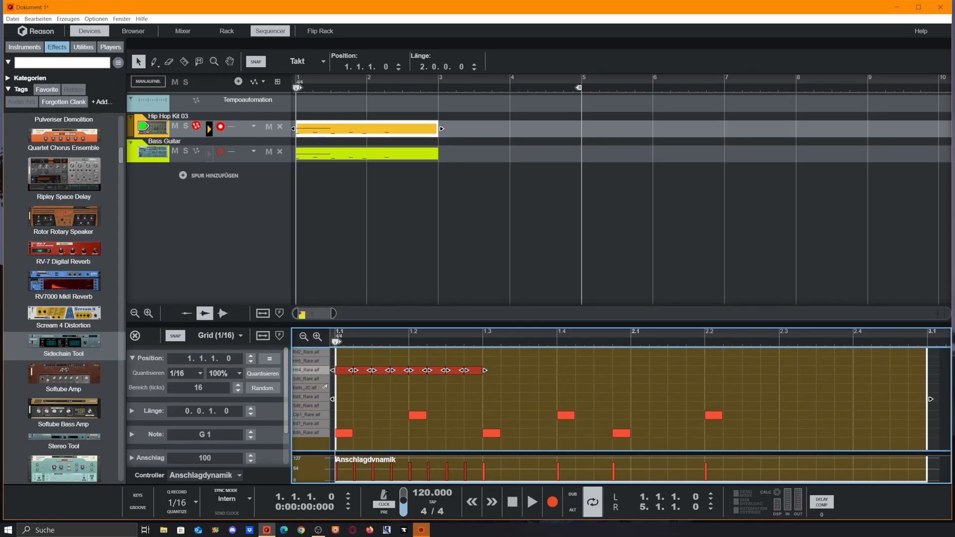
left_click(450, 381)
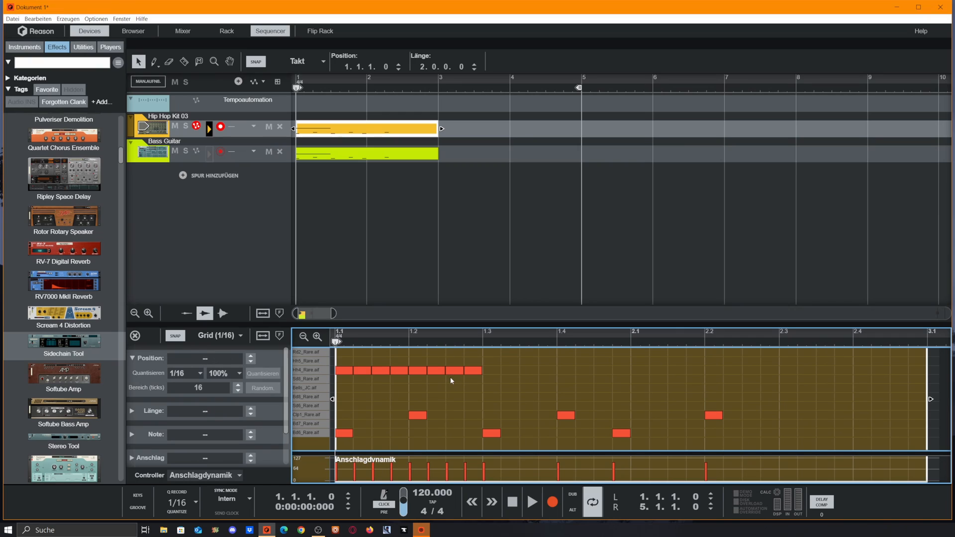
Step: Compare the notes in the Bass Guitar clip with those in the Hip Hop Kit 03 clip
left_click_drag(352, 343, 336, 342)
left_click(343, 154)
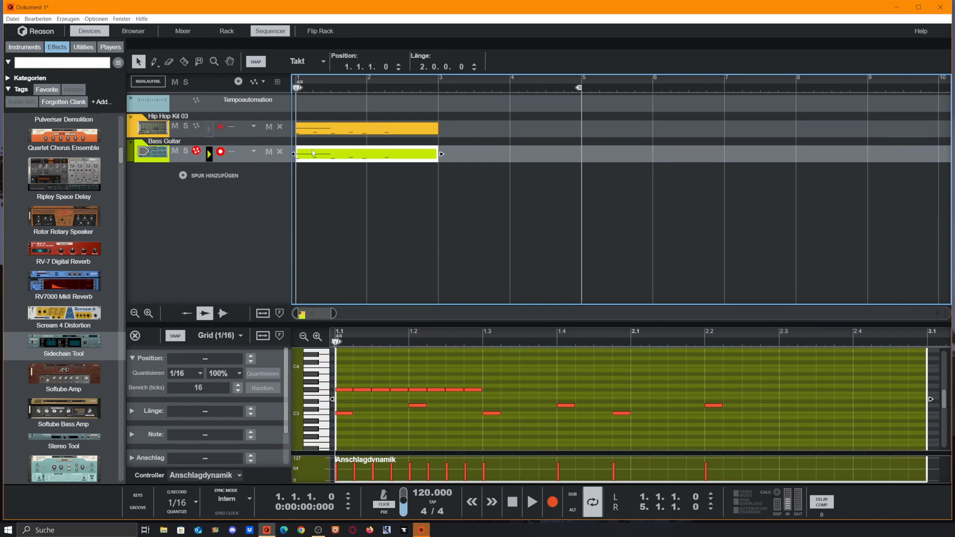
left_click(342, 127)
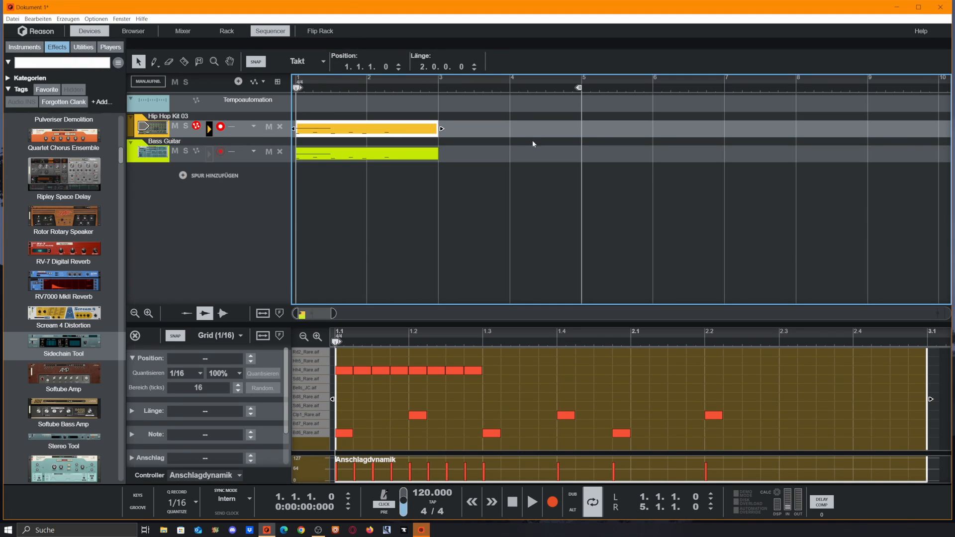
left_click_drag(473, 121, 395, 187)
Step: Show the rack and rename the Hip Hop Kit 03 mix channel above Redrum to SIDECHAIN TRIGGER
key("F6")
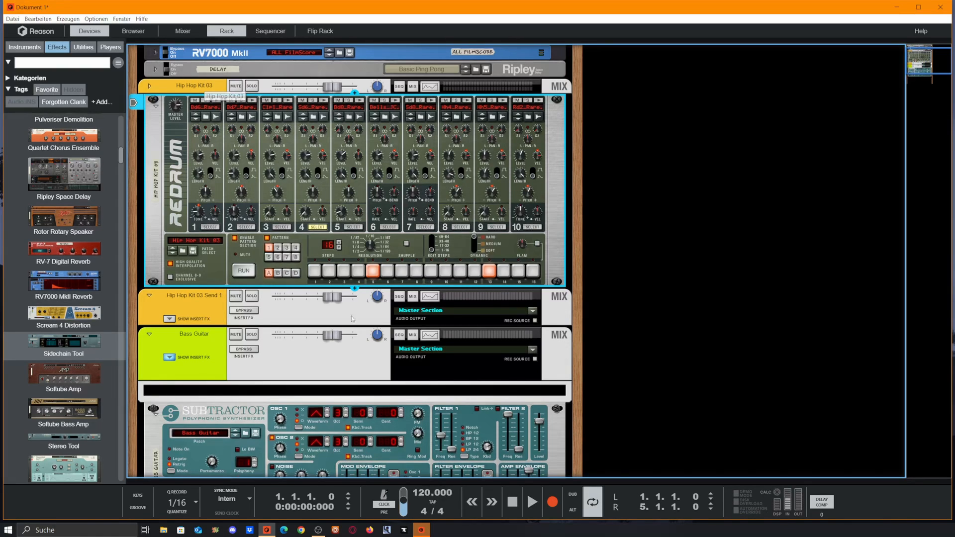
double_click(199, 85)
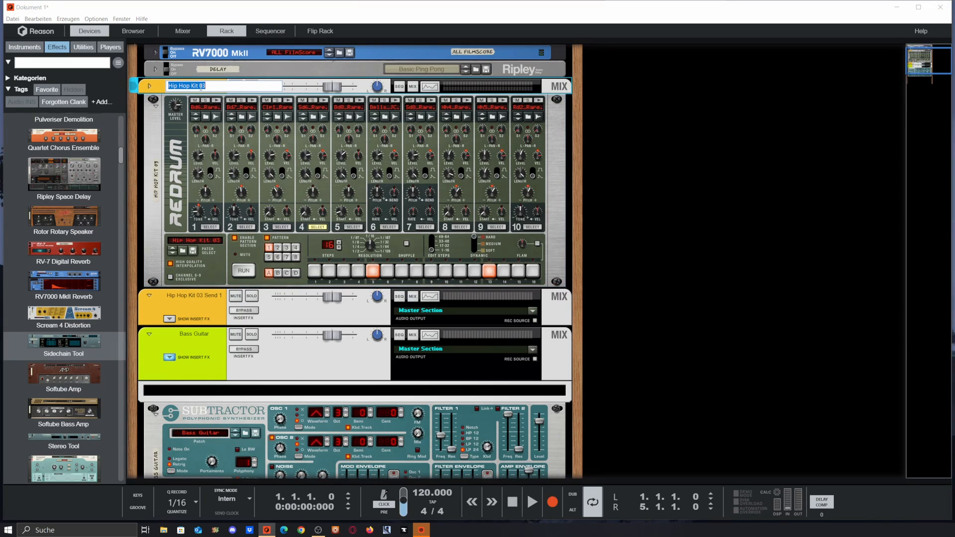
type("SIDECHAIN TRIGGER")
key("Return")
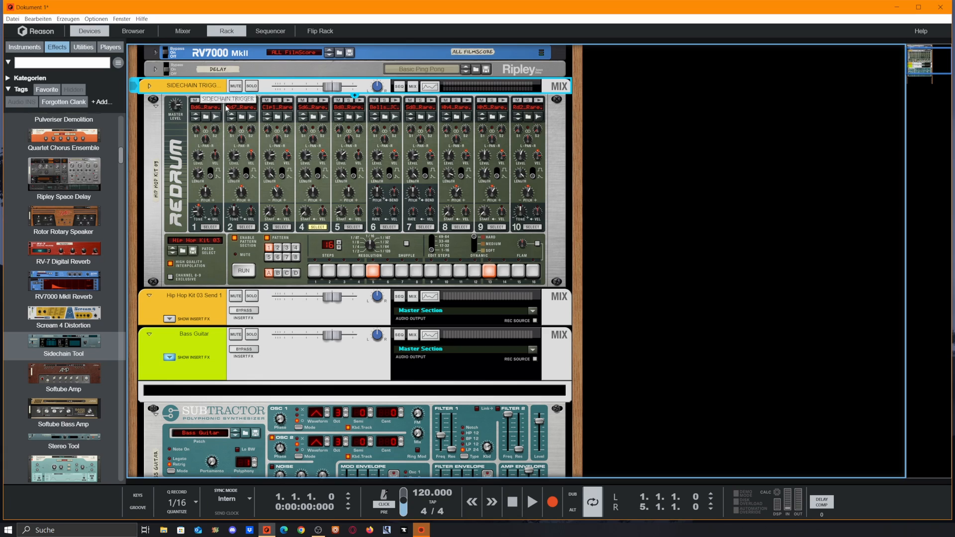
Step: Disconnect the cable from Redrum's Stereo Out on the rear of the rack
key("Tab")
left_click_drag(502, 135, 640, 230)
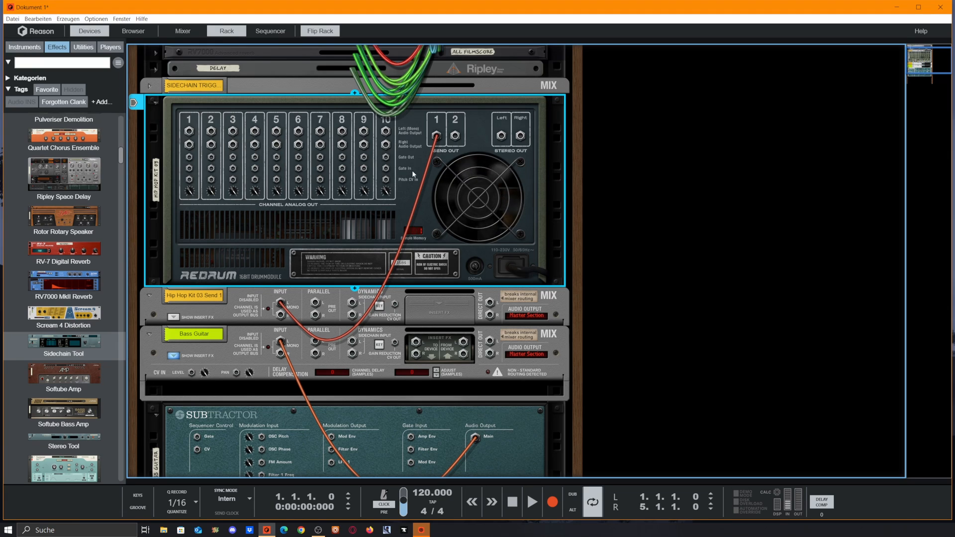
key("Tab")
key("Tab")
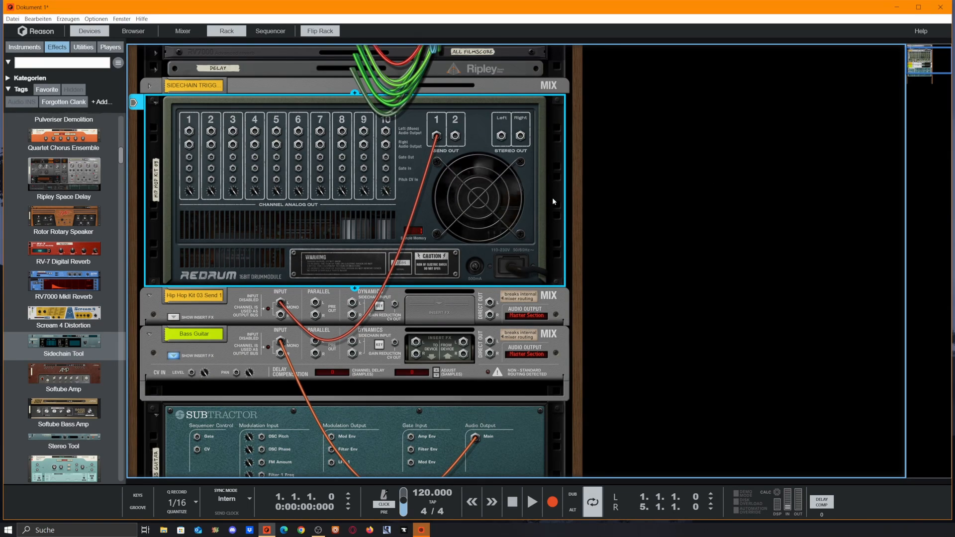